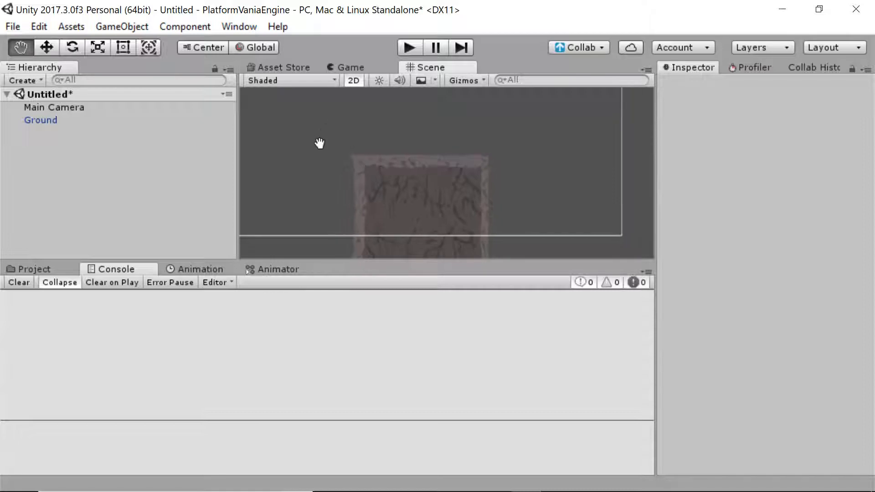
Examine the Ground object's Box Collider 2D and Sprite Renderer components in the scene.
click(381, 187)
middle_drag(373, 178, 335, 167)
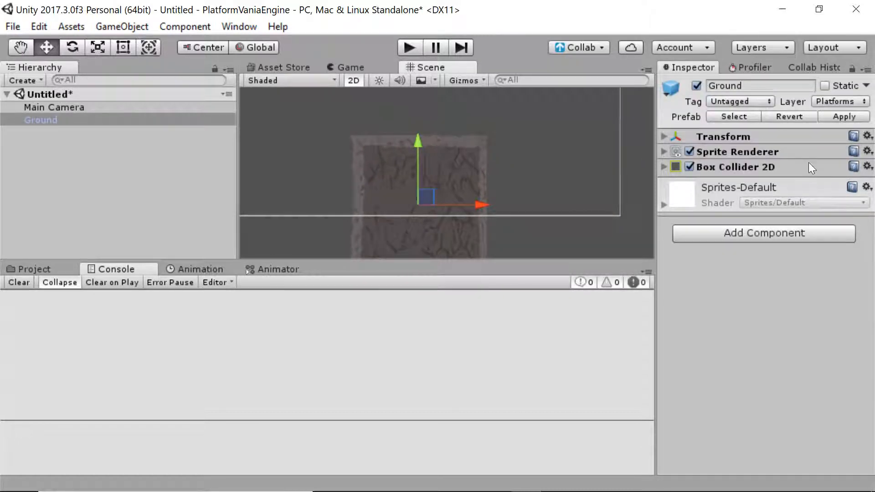
click(808, 166)
middle_drag(502, 146, 486, 105)
scroll(444, 173, down, 1)
alt+right_drag(405, 167, 440, 138)
middle_drag(440, 138, 423, 193)
alt+right_drag(423, 193, 413, 93)
middle_drag(447, 156, 489, 177)
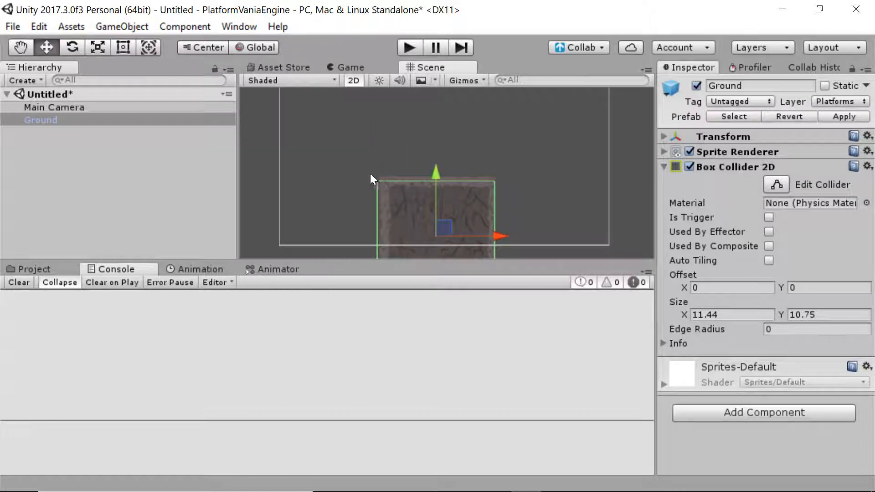
middle_drag(375, 186, 355, 169)
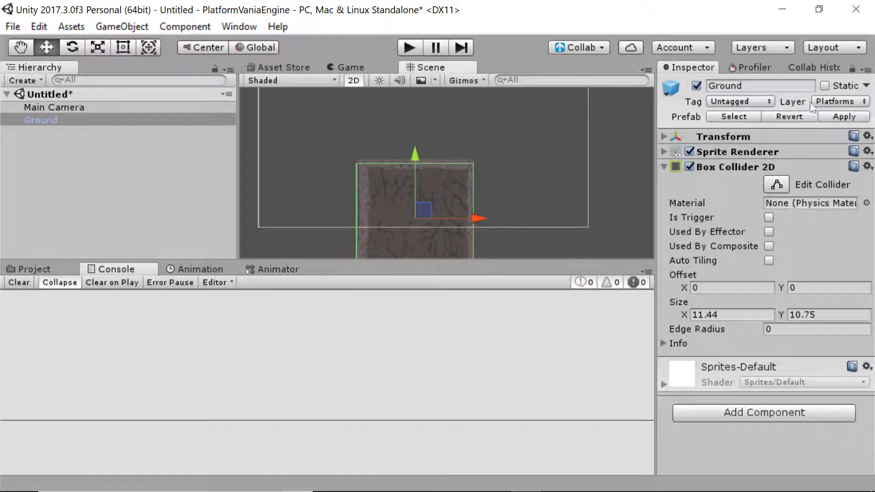
click(729, 168)
click(738, 151)
click(739, 150)
Test-run the scene in the Game view with only the camera and Ground, and stop it.
click(353, 68)
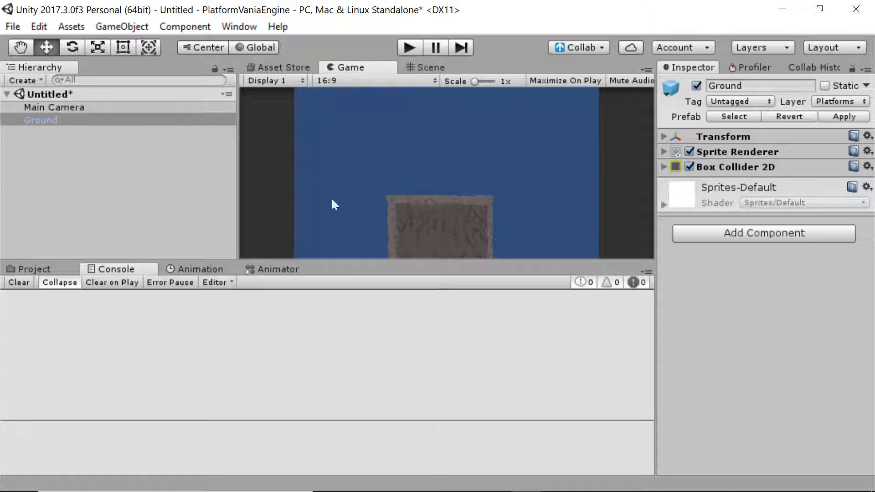
click(409, 48)
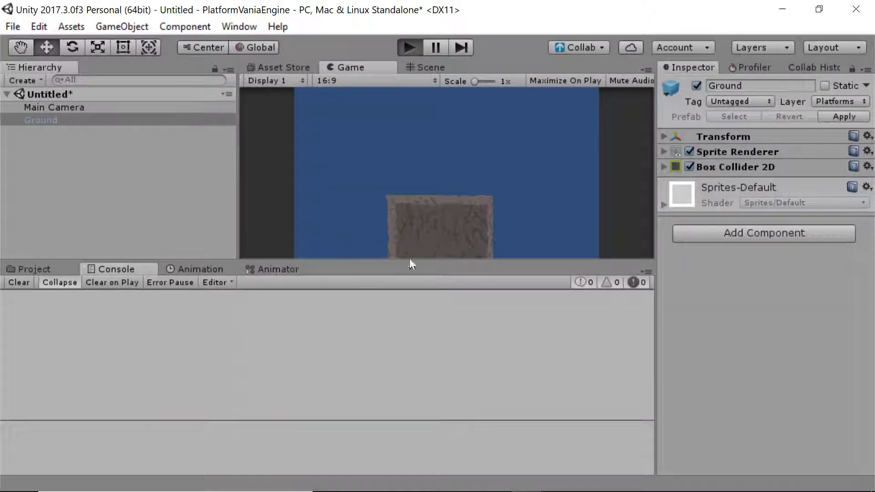
click(408, 47)
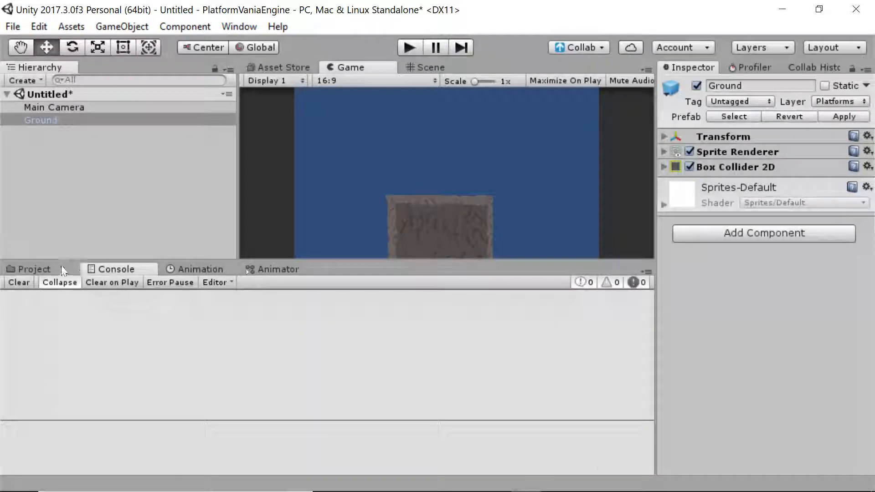
Clear the console messages and return to the Scene view.
click(63, 269)
click(68, 373)
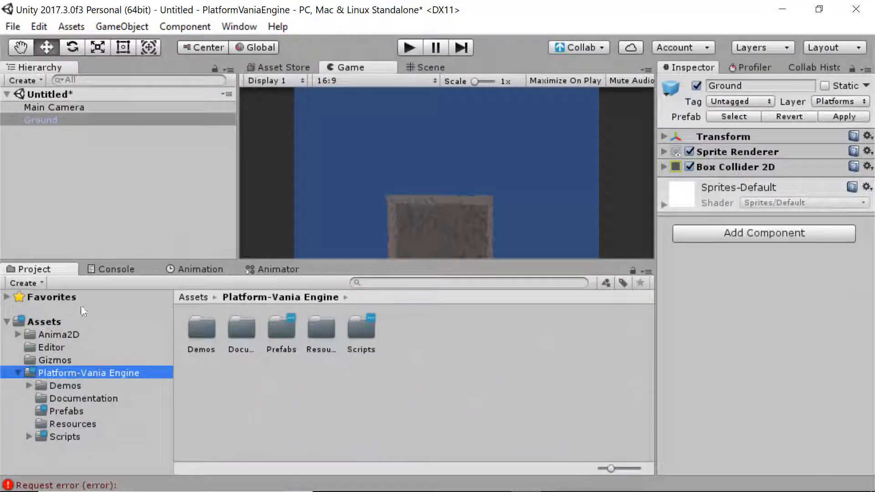
click(114, 269)
click(19, 283)
click(424, 68)
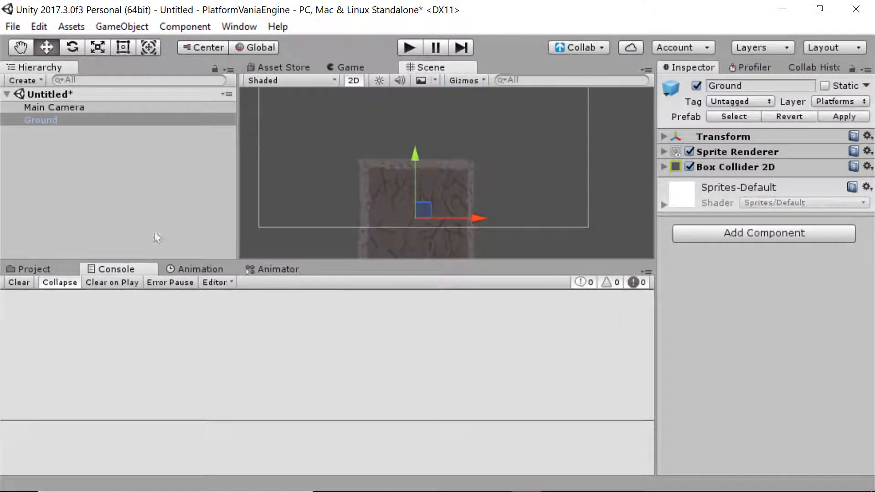
Add the PVGameManager prefab from the Platform-Vania Engine Prefabs folder to the scene.
click(73, 269)
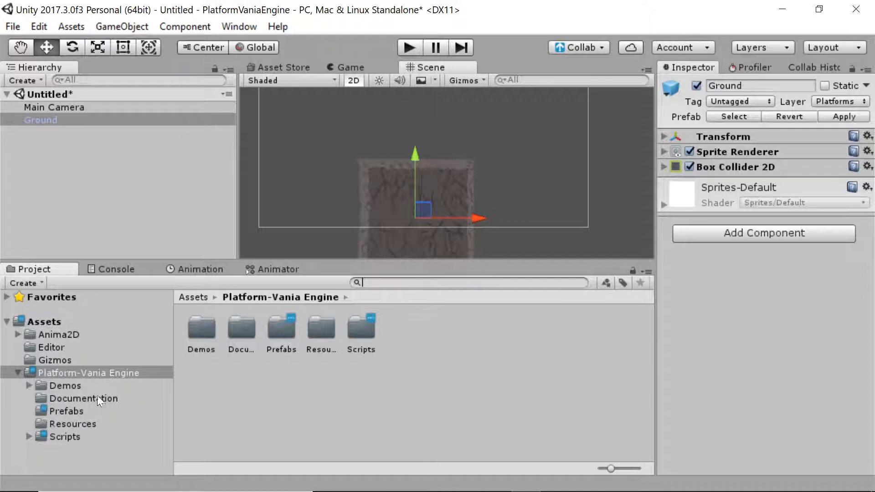
click(103, 410)
drag(498, 332, 589, 184)
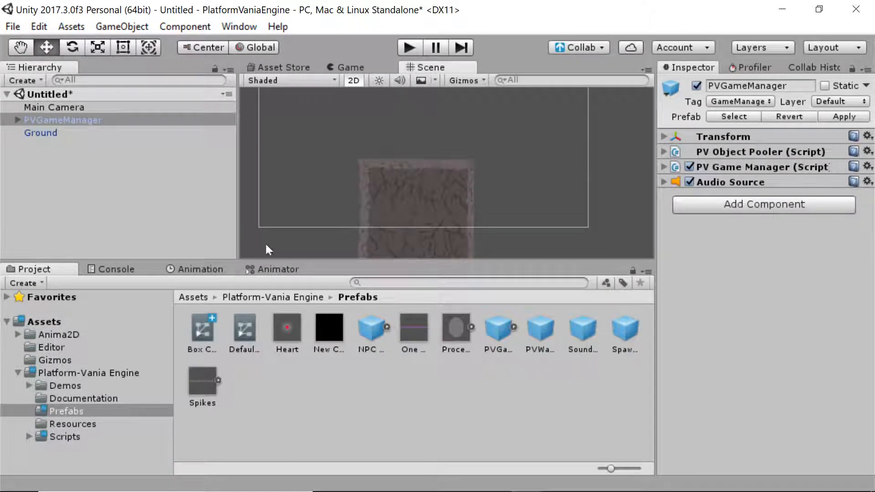
Review the PV Game Manager and PV Object Pooler script settings on PVGameManager.
click(737, 168)
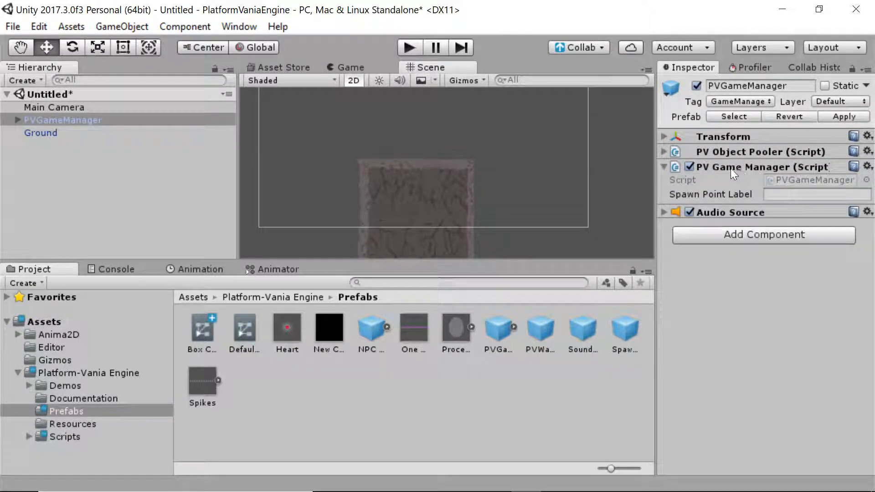
click(721, 166)
click(723, 151)
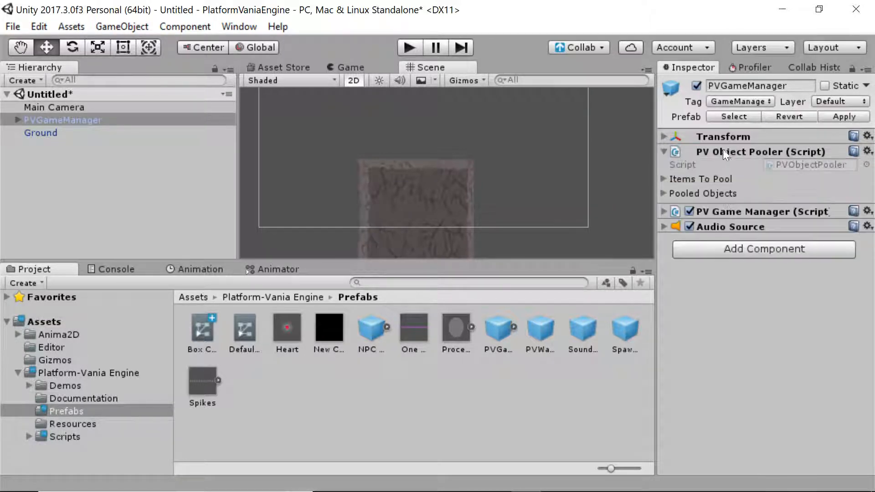
click(717, 152)
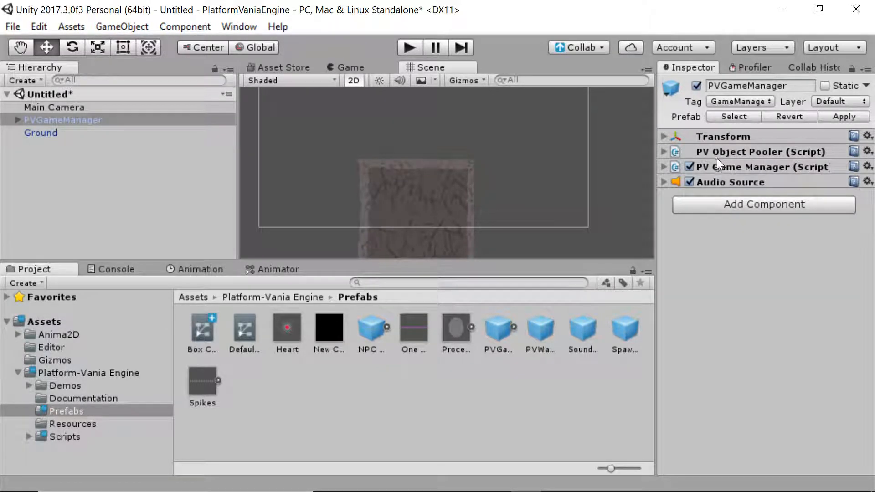
click(723, 167)
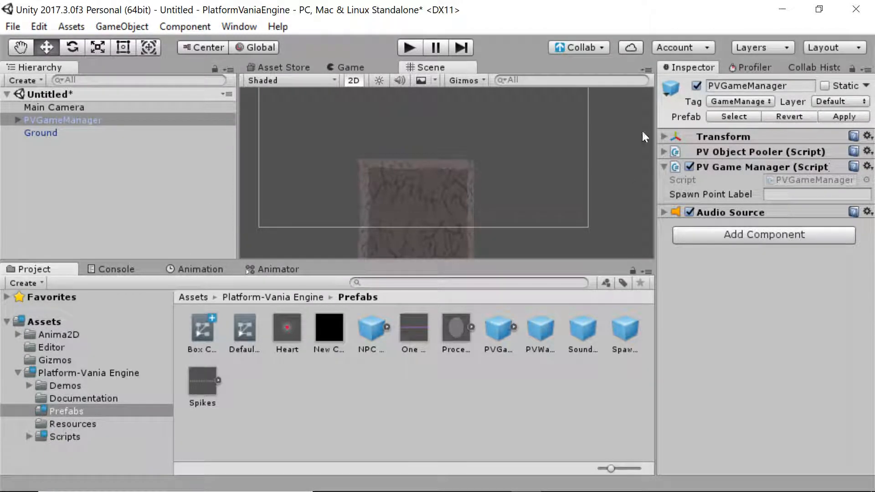
click(731, 163)
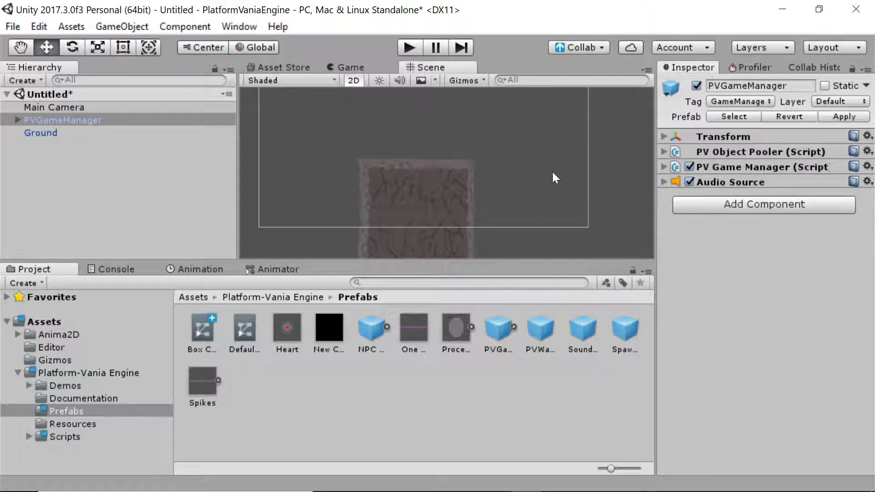
Test-run the scene with PVGameManager, inspect the console error, and stop the run with the console cleared.
click(408, 47)
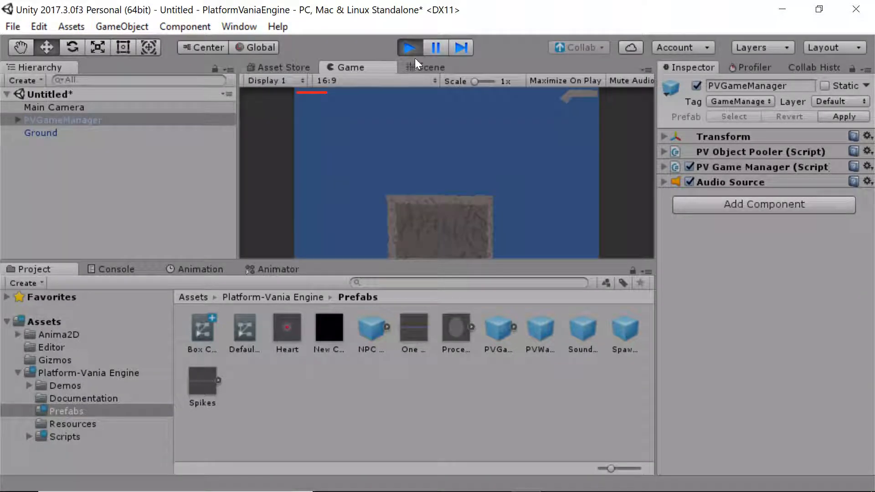
click(120, 270)
click(113, 307)
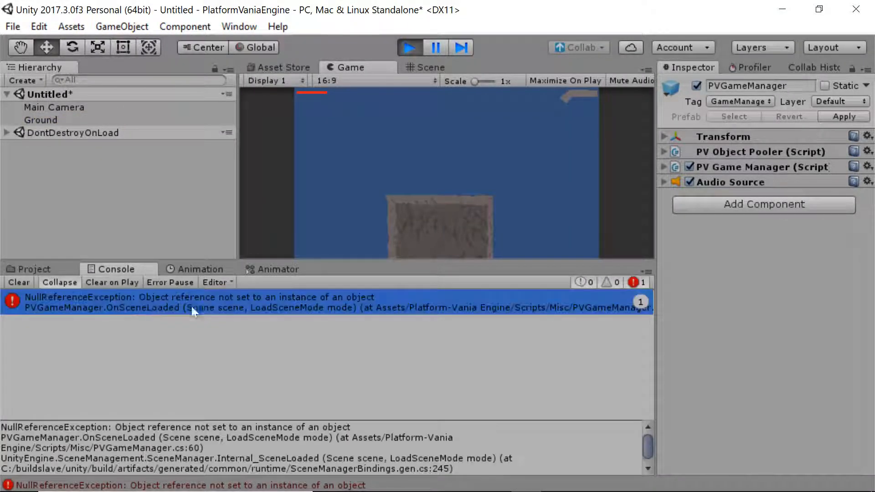
key(ctrl+p)
click(26, 281)
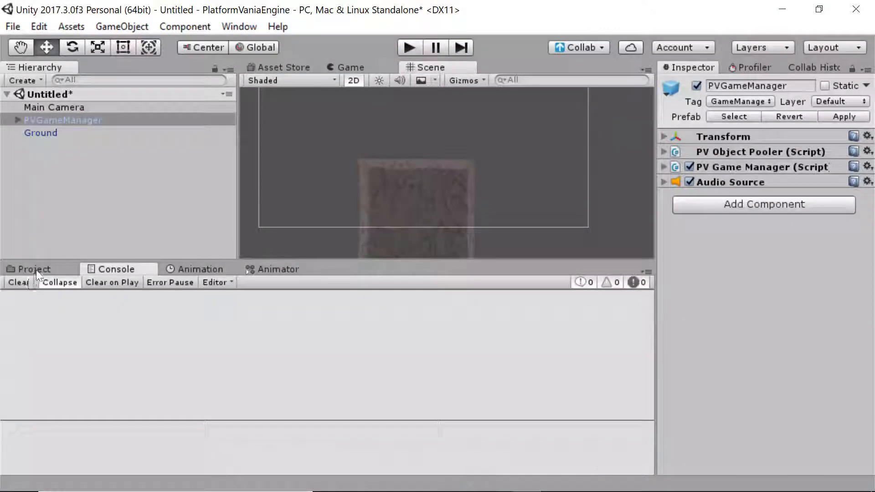
Search the project assets for "box" and place the BoxCharacter sprite in the scene above the Ground block.
click(34, 269)
key(ctrl+f)
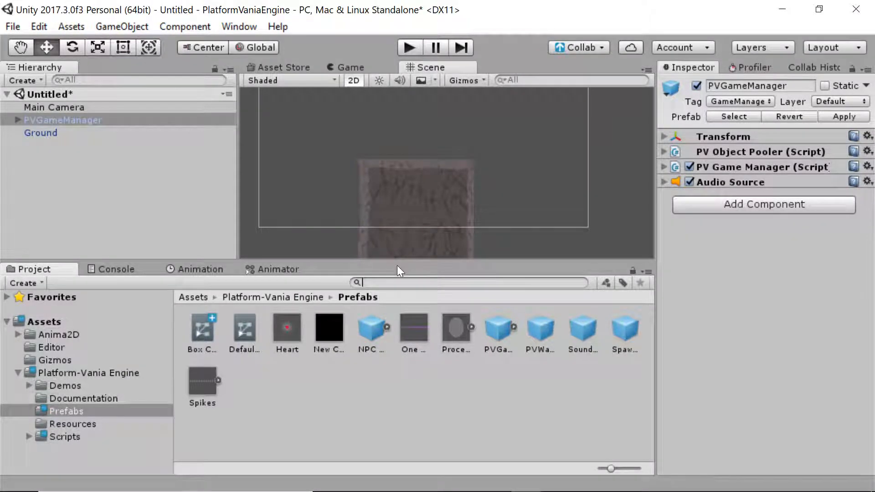
text(box)
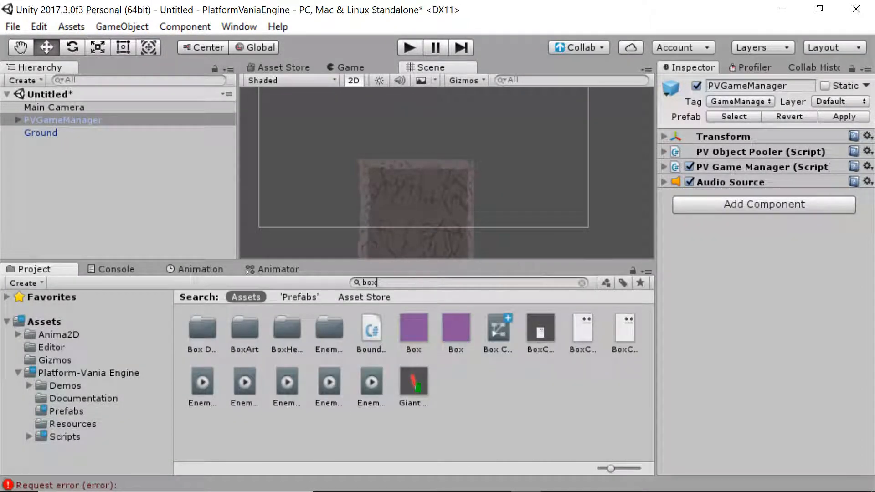
drag(582, 330, 422, 122)
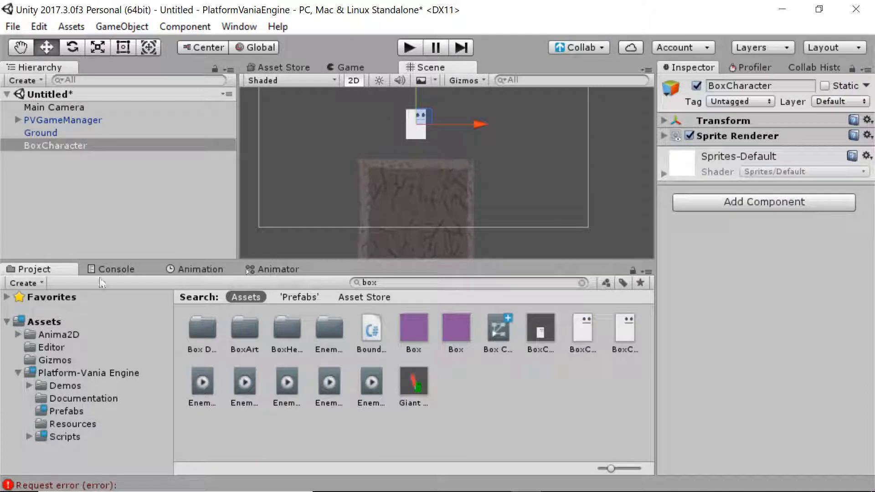
Clear the console, reset the asset search to the root Assets folder, and select BoxCharacter in the scene.
click(112, 269)
click(16, 283)
click(34, 269)
middle_drag(507, 152, 523, 192)
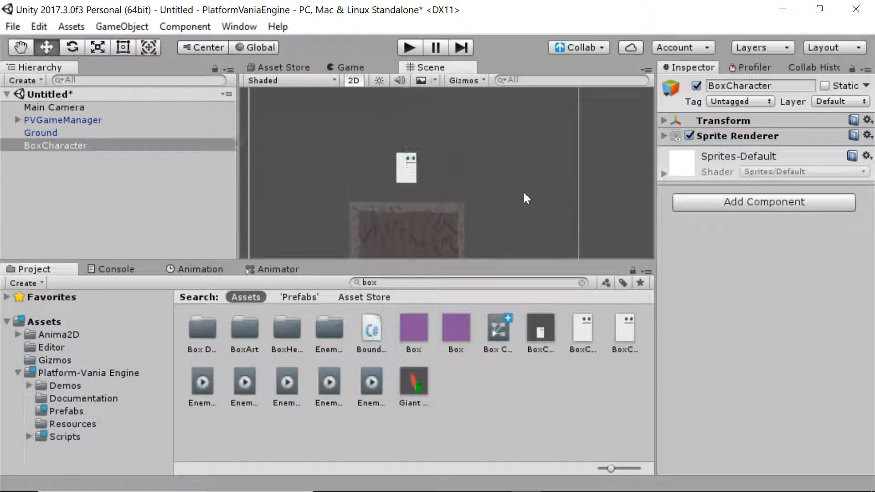
click(524, 193)
click(110, 334)
click(109, 321)
click(406, 170)
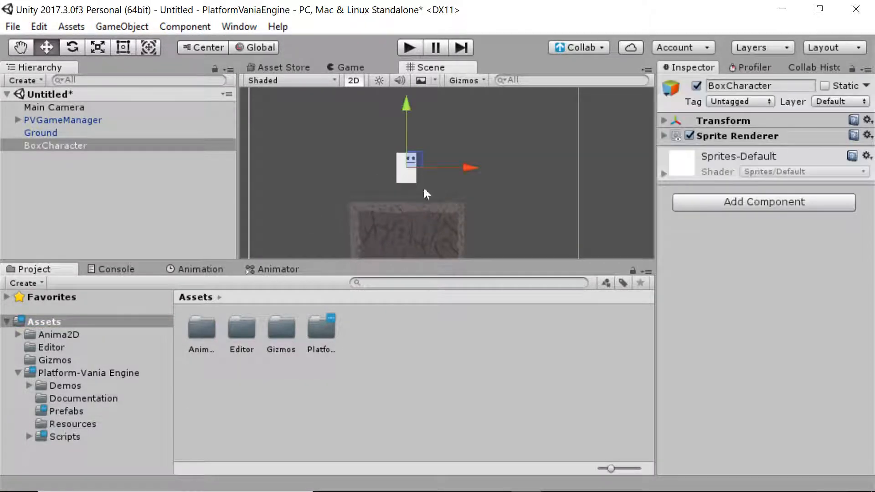
Expand BoxCharacter's Sprite Renderer and move the character slightly higher above the Ground block.
click(748, 137)
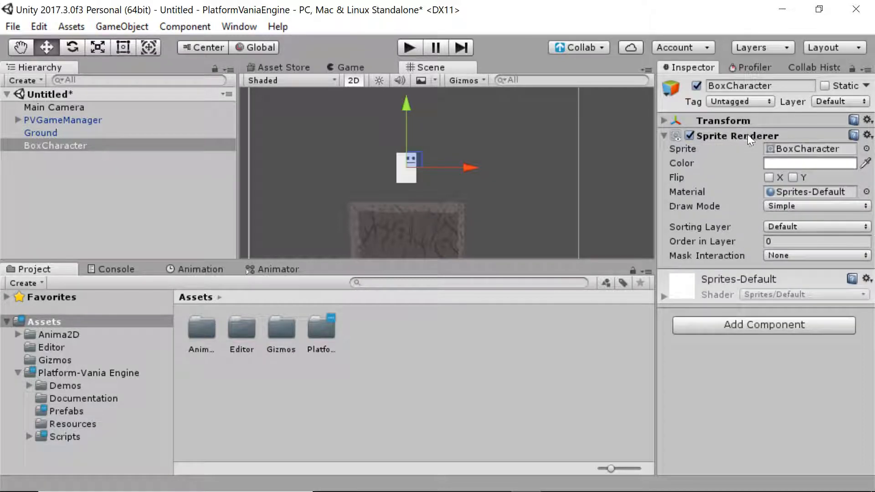
middle_drag(522, 132, 502, 134)
middle_drag(416, 144, 400, 156)
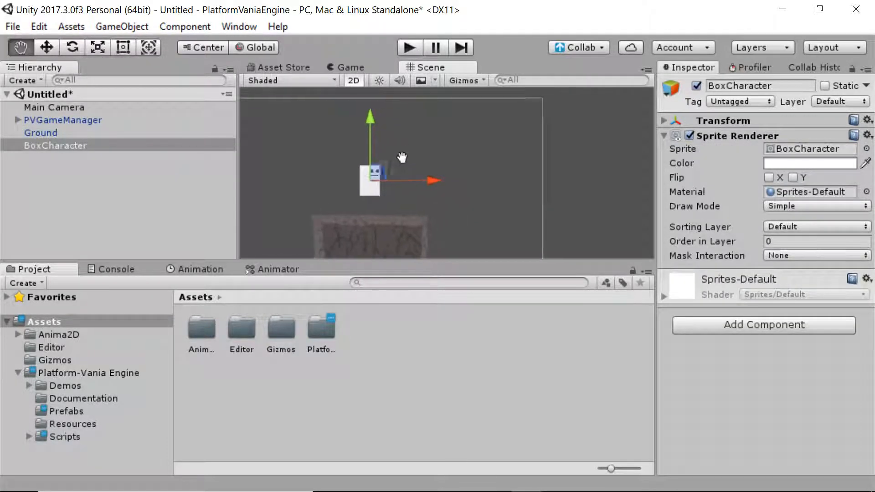
drag(381, 178, 388, 168)
mouse_move(448, 146)
middle_down()
mouse_move(473, 125)
mouse_move(503, 135)
middle_up()
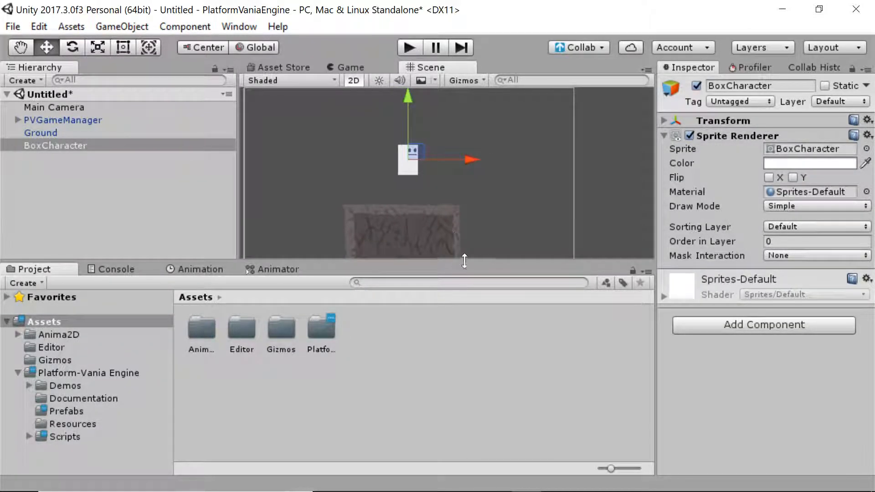
Show the console and enlarge the Scene view by shrinking the lower pane.
click(460, 308)
click(107, 270)
drag(115, 262, 125, 337)
click(269, 244)
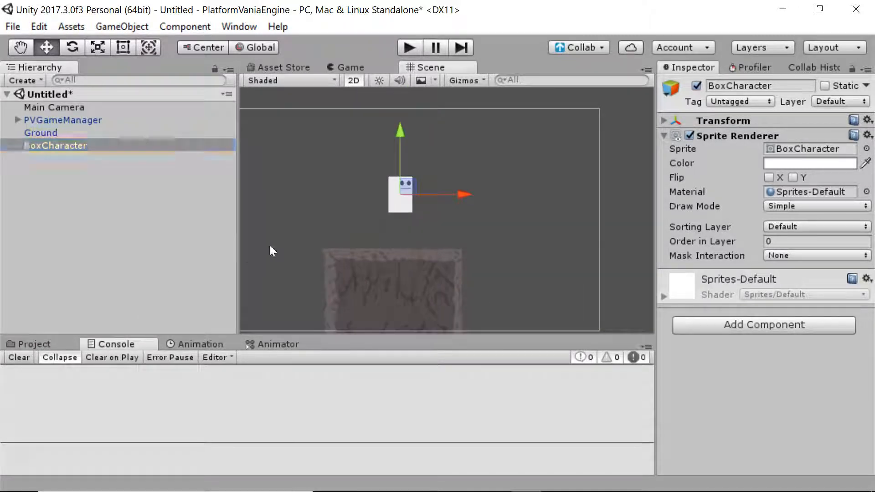
Centre BoxCharacter horizontally over the Ground block and collapse its Sprite Renderer settings.
middle_drag(301, 214, 337, 207)
drag(449, 180, 439, 181)
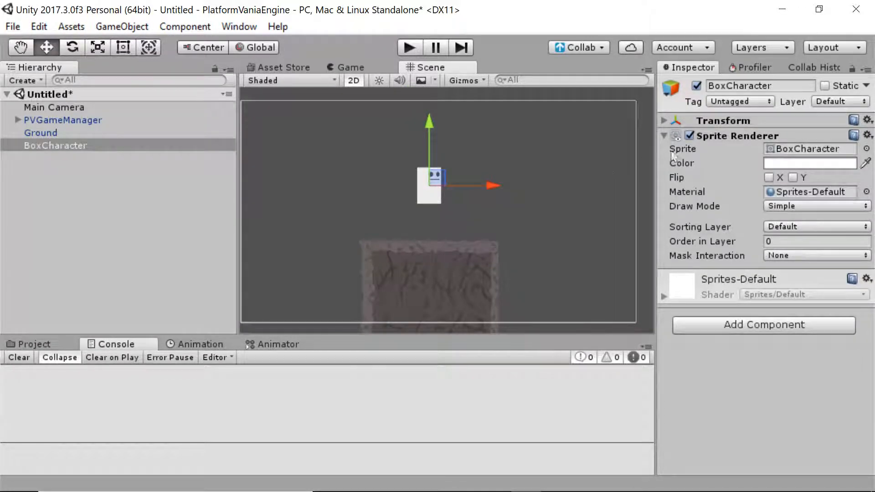
click(725, 136)
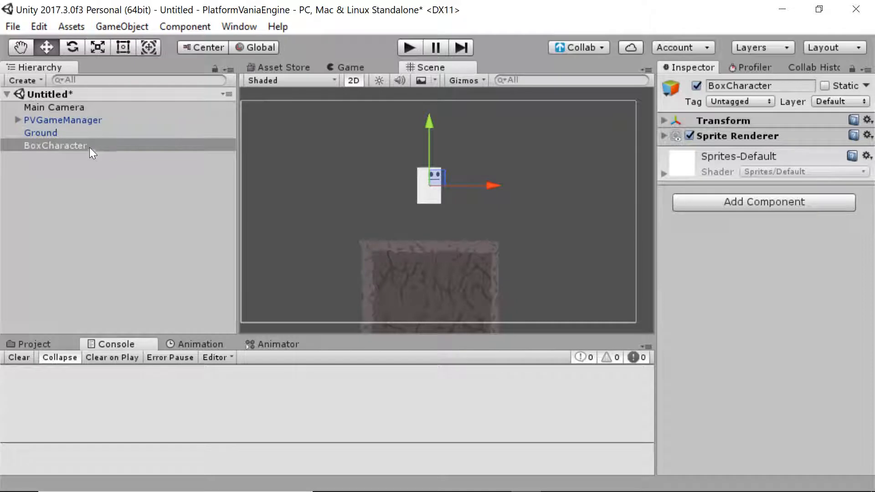
Add the PV Character Controller component to BoxCharacter by searching for "pvc".
click(764, 205)
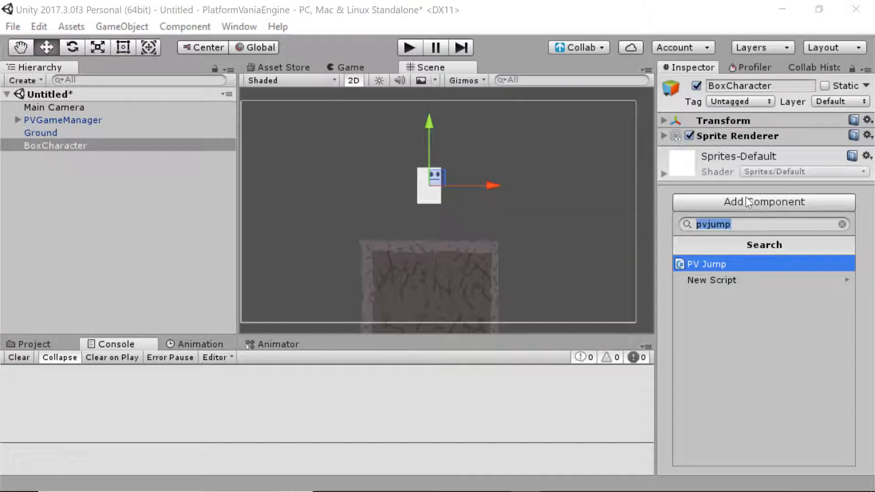
text(p)
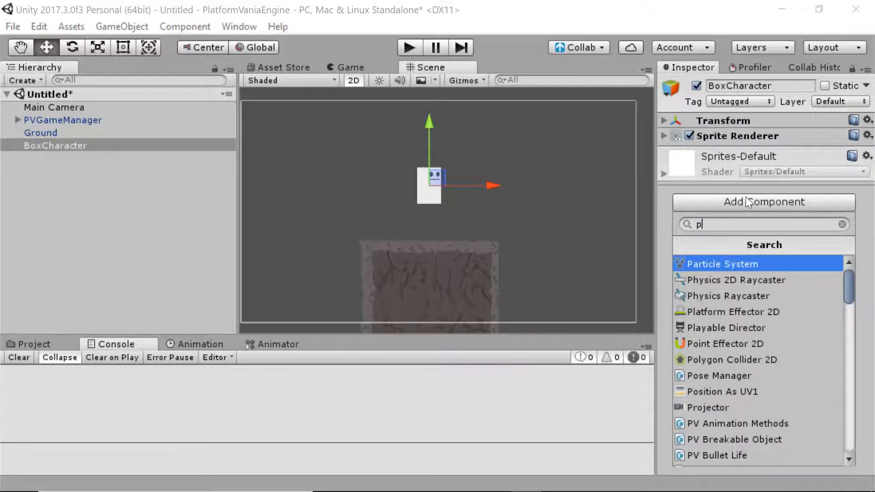
text(vc)
key(Return)
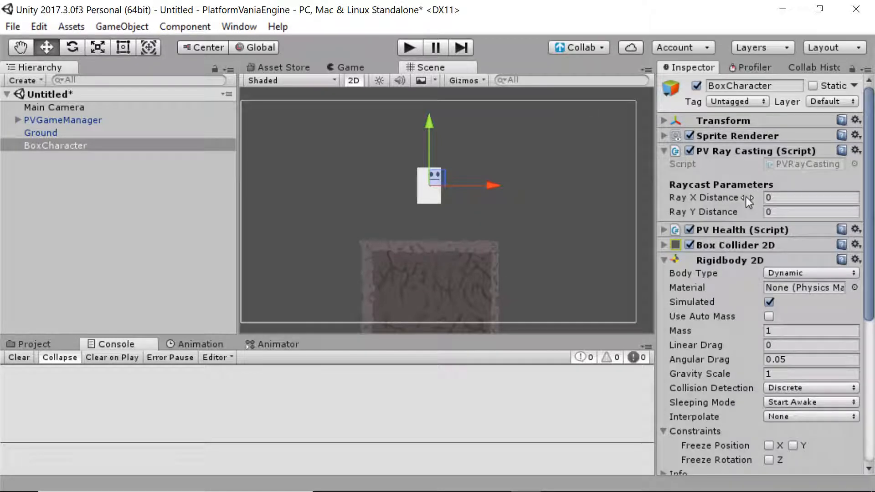
Collapse BoxCharacter's Rigidbody 2D settings and open its PV Ray Casting parameters.
click(754, 151)
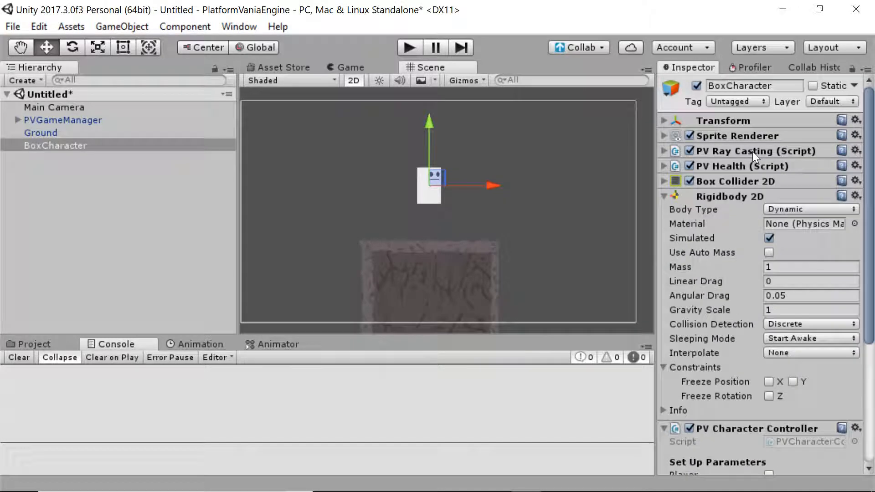
click(742, 196)
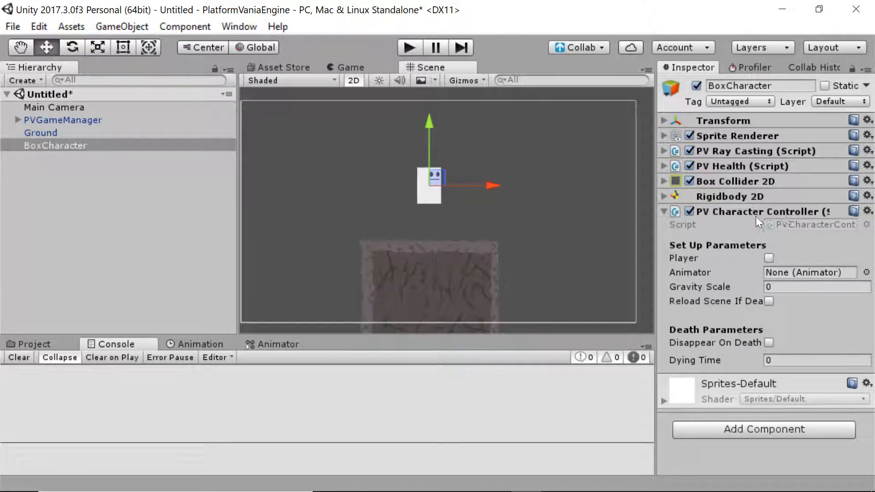
click(769, 151)
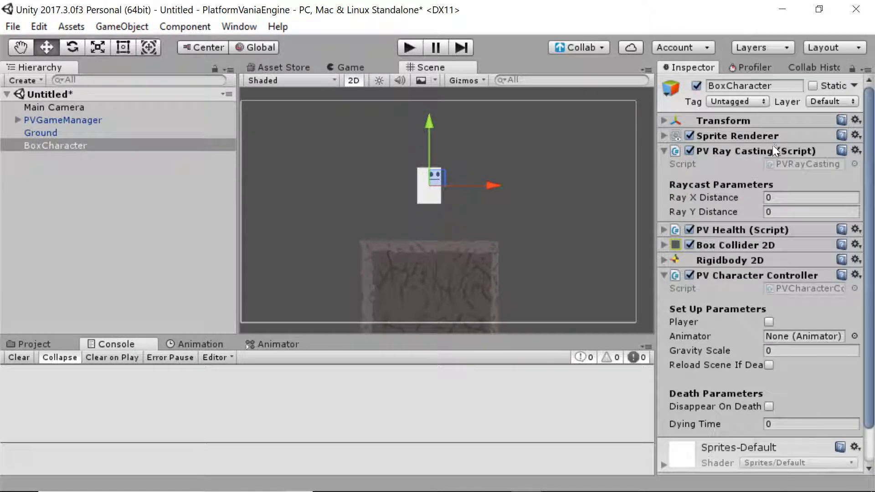
Collapse BoxCharacter's PV Ray Casting settings, keeping the PV Character Controller settings expanded, and widen the Inspector.
click(739, 273)
click(747, 153)
click(751, 212)
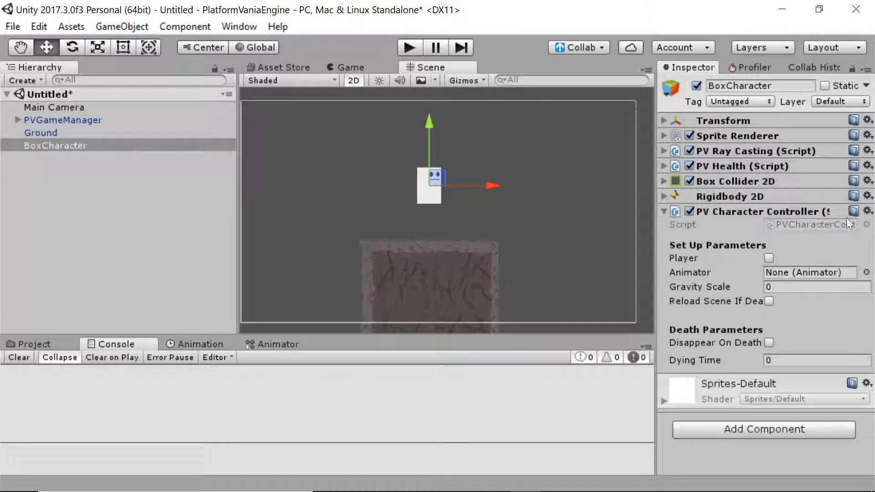
drag(656, 241, 612, 239)
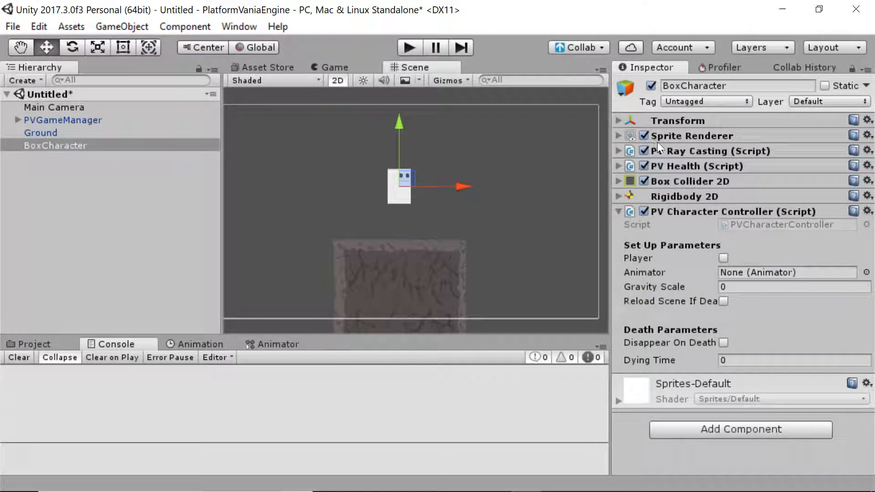
Set both Ray X Distance and Ray Y Distance to 1 in BoxCharacter's PV Ray Casting, then collapse the component.
click(684, 148)
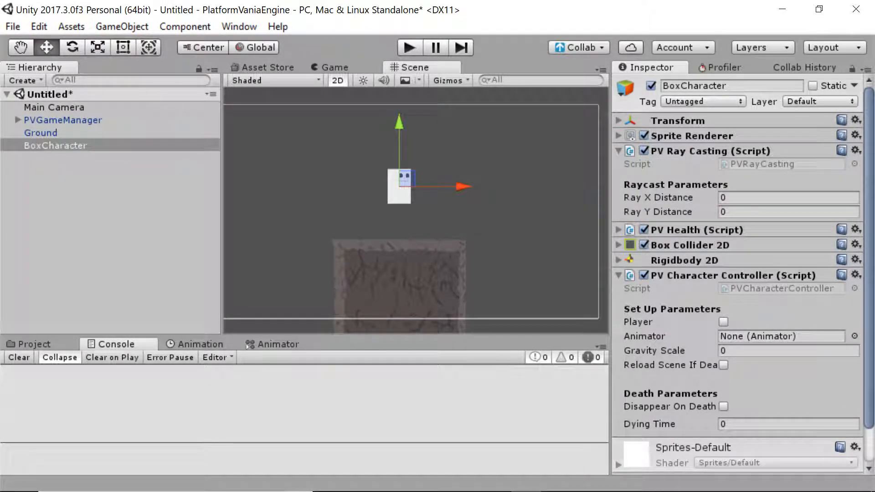
click(739, 198)
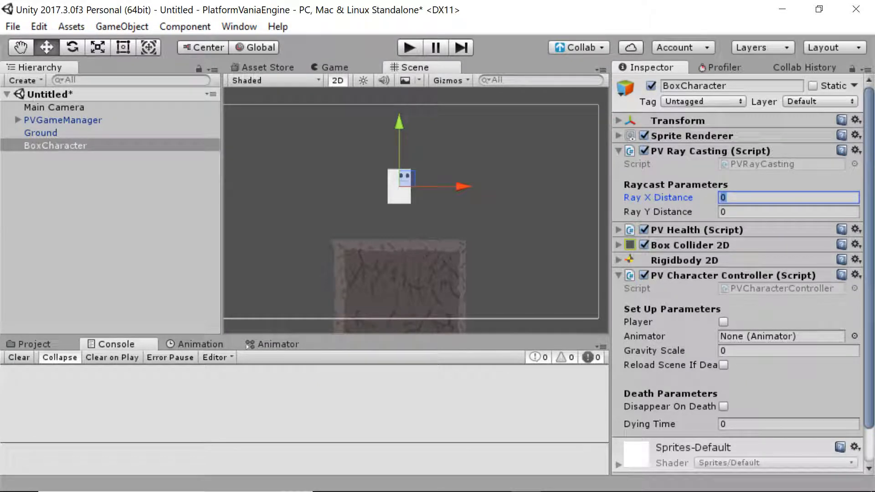
text(1)
key(Tab)
text(1)
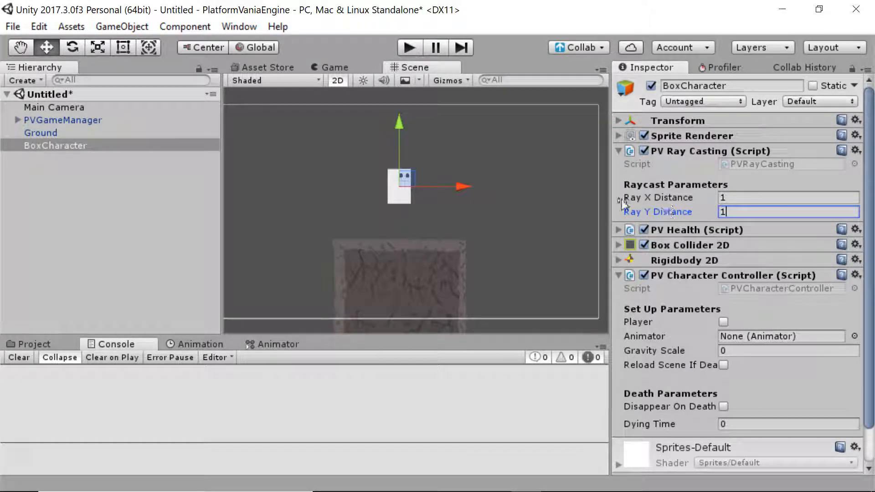
click(711, 152)
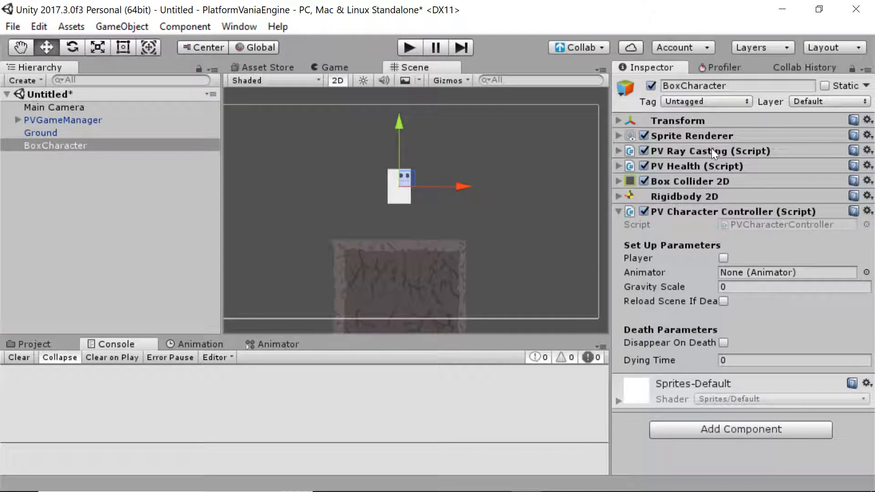
click(711, 150)
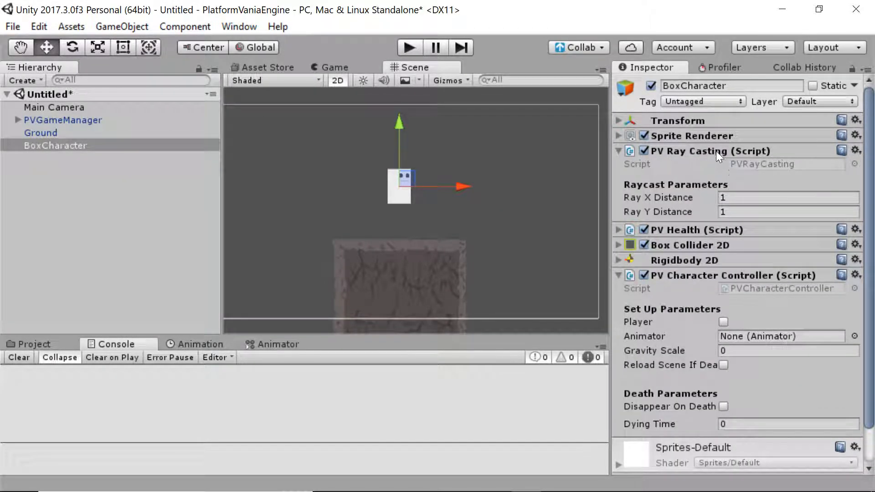
click(712, 151)
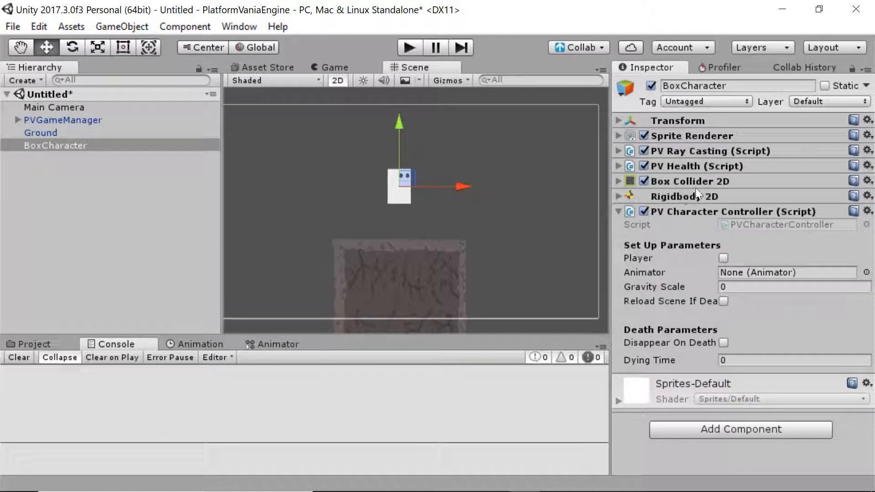
Set the Starting Health in BoxCharacter's PV Health component to 100 and collapse the component.
click(699, 166)
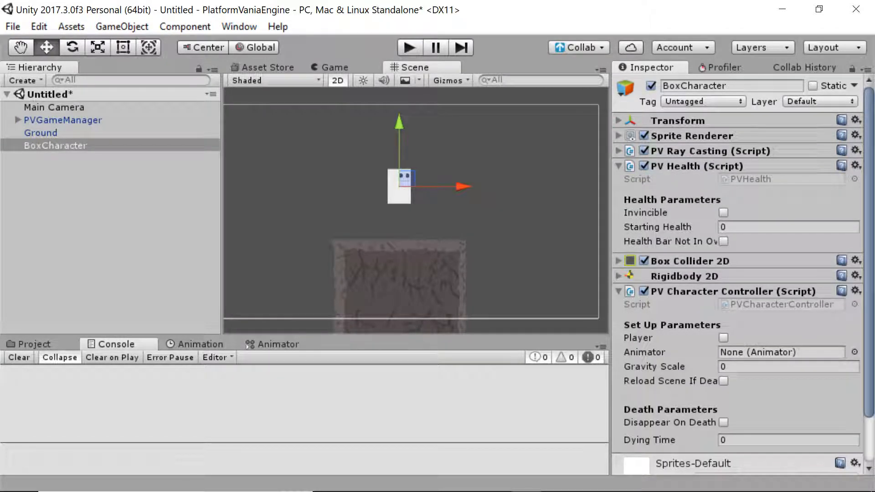
click(729, 227)
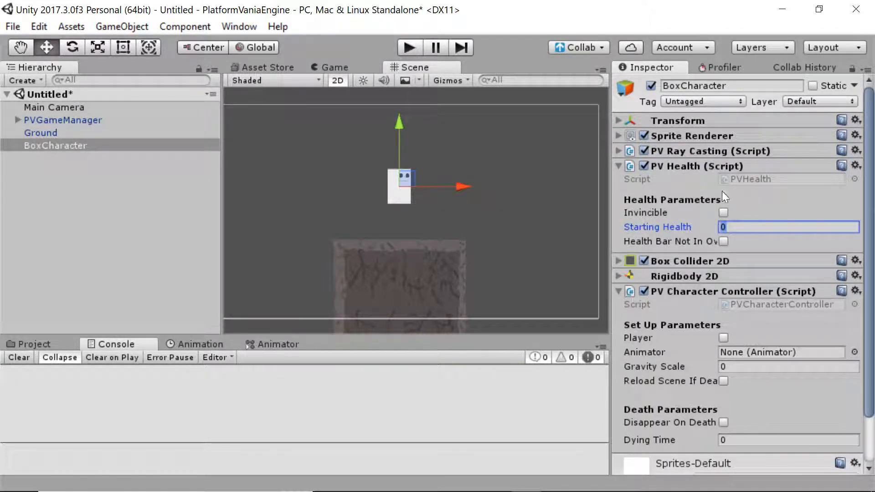
text(100)
key(Return)
click(691, 166)
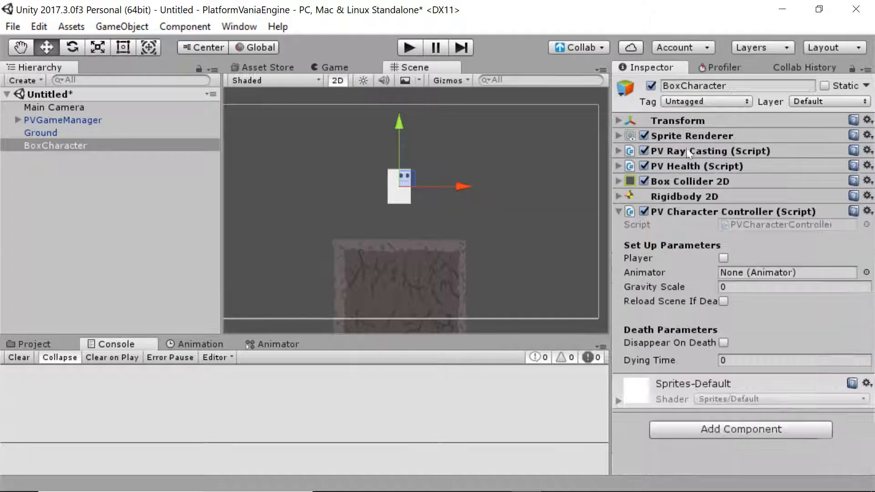
Review BoxCharacter's Box Collider 2D and Rigidbody 2D settings, collapsing each again.
click(674, 182)
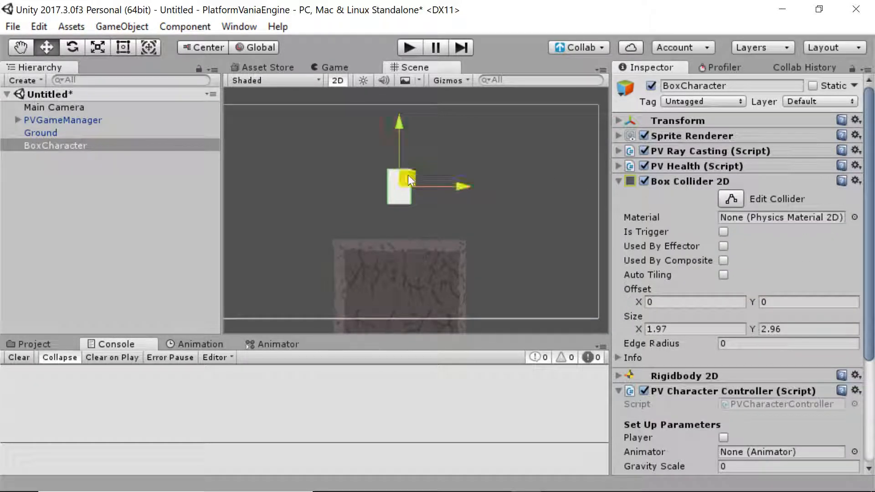
drag(408, 178, 401, 161)
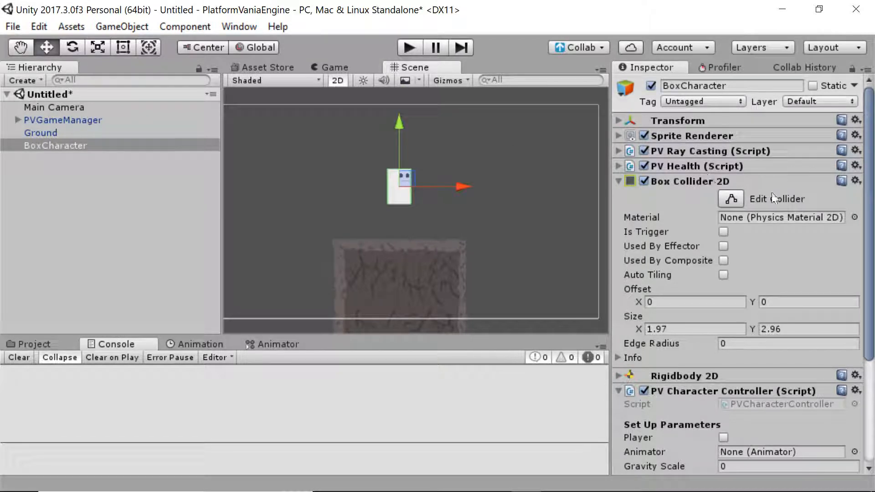
click(674, 182)
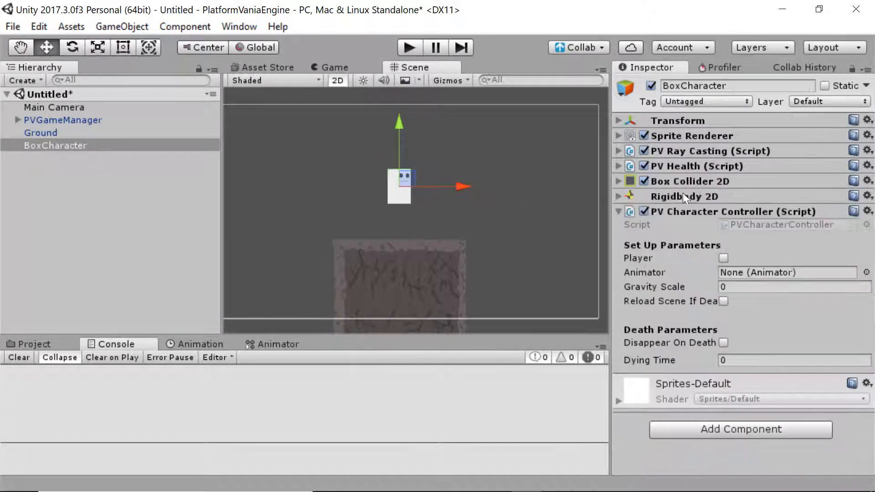
click(700, 199)
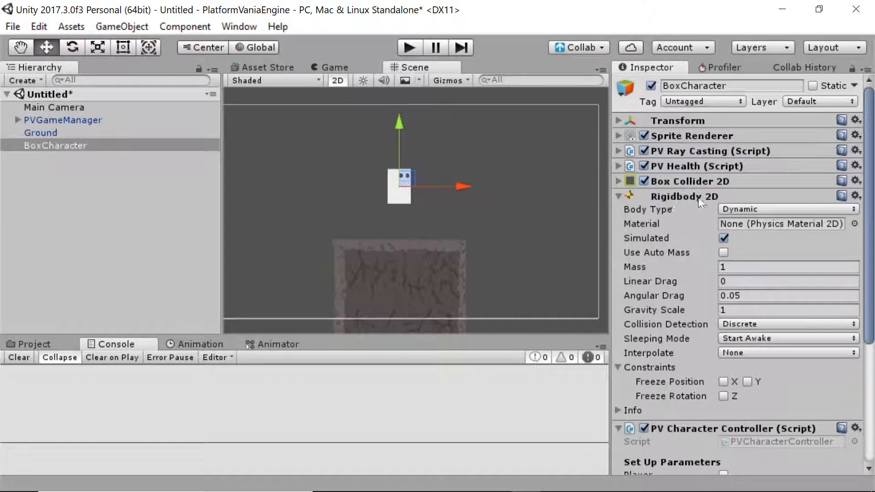
click(744, 199)
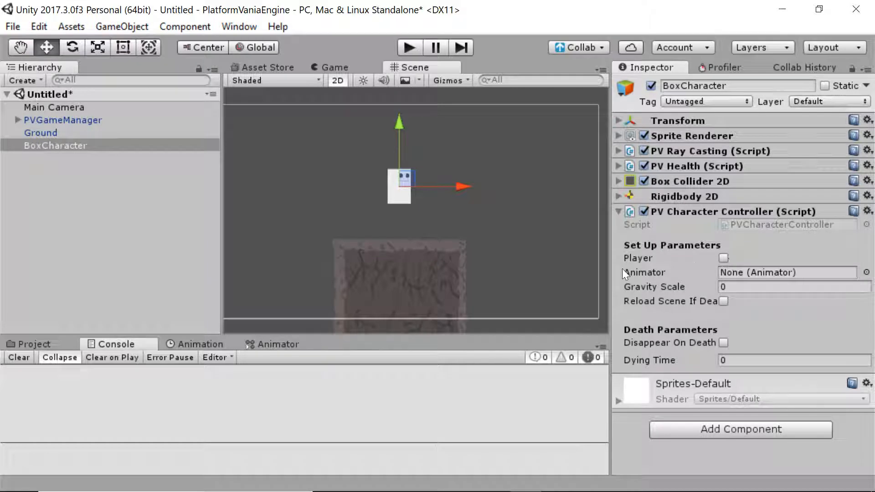
Widen the Inspector slightly and enable the Player option in BoxCharacter's PV Character Controller.
mouse_move(610, 277)
mouse_down()
mouse_move(584, 273)
mouse_move(597, 274)
mouse_up()
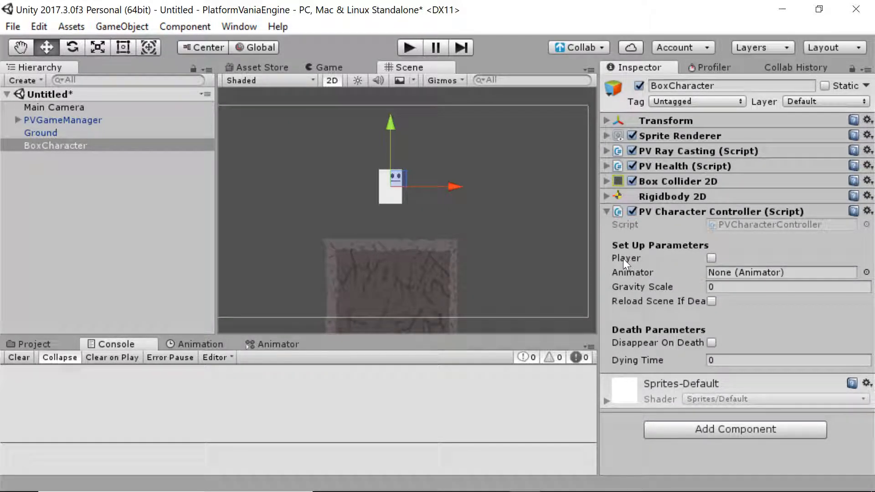
click(711, 258)
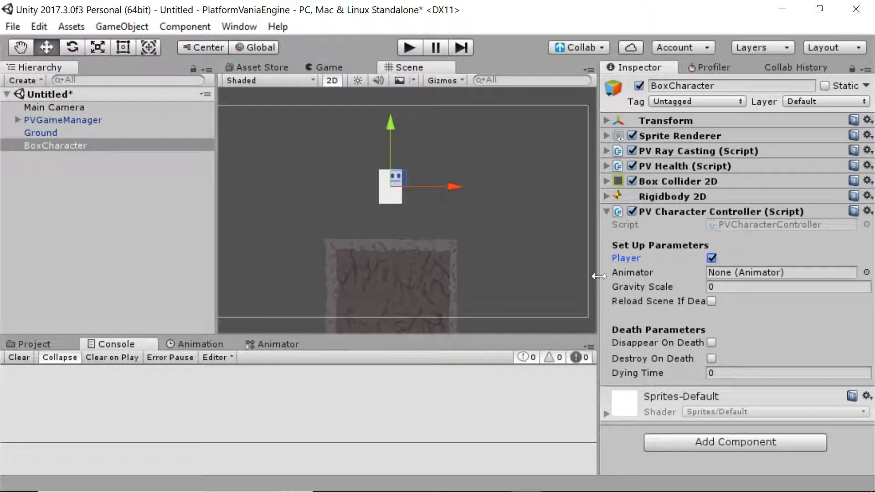
Create an empty child object under BoxCharacter and add an Animator component to it.
click(133, 184)
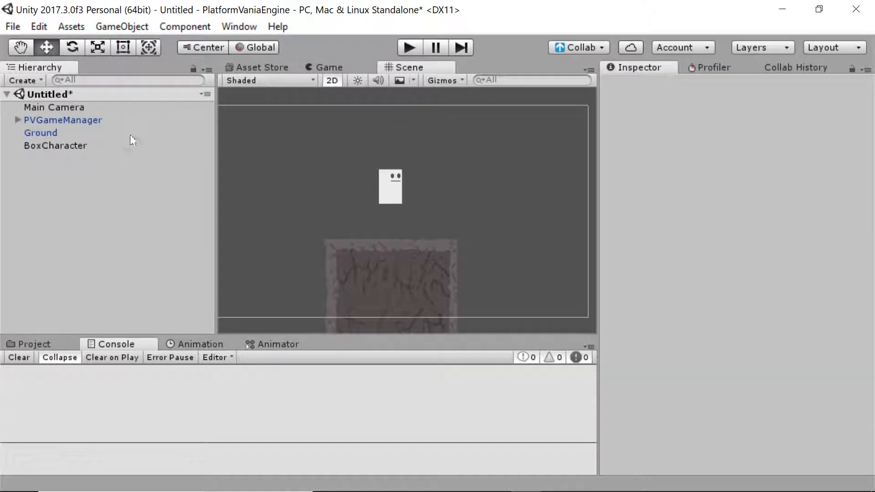
click(123, 145)
click(122, 26)
click(126, 59)
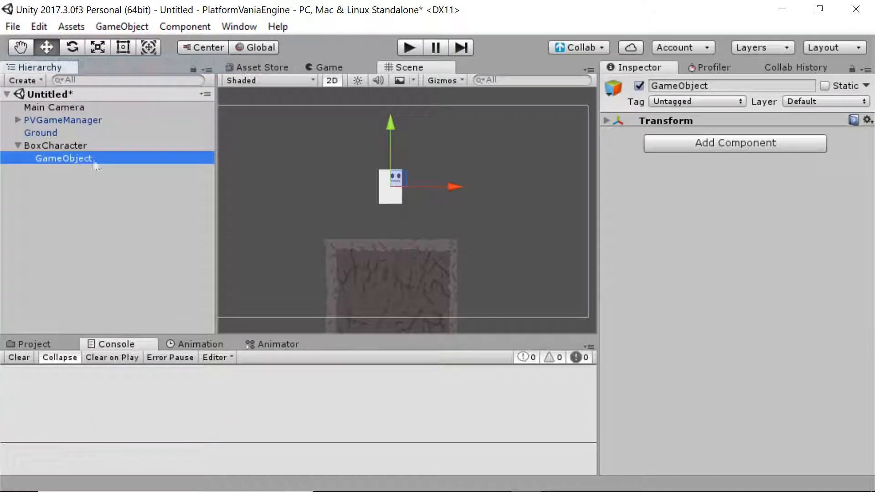
click(690, 142)
text(animator)
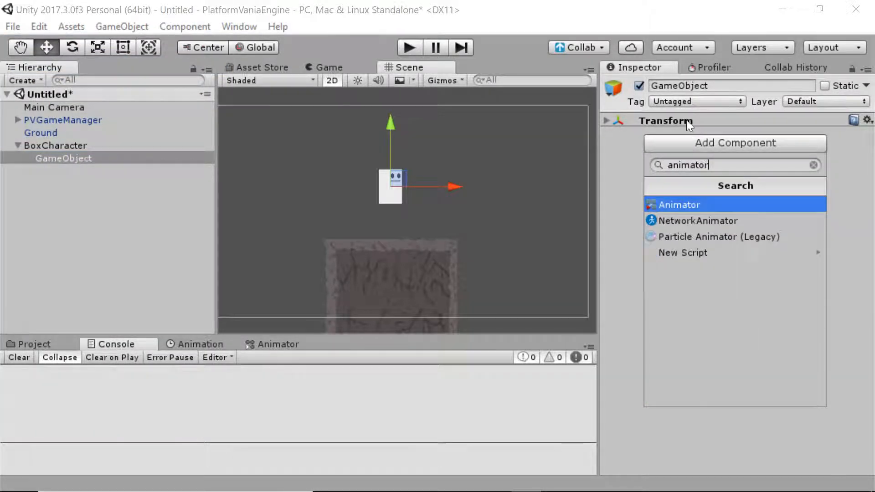
key(Return)
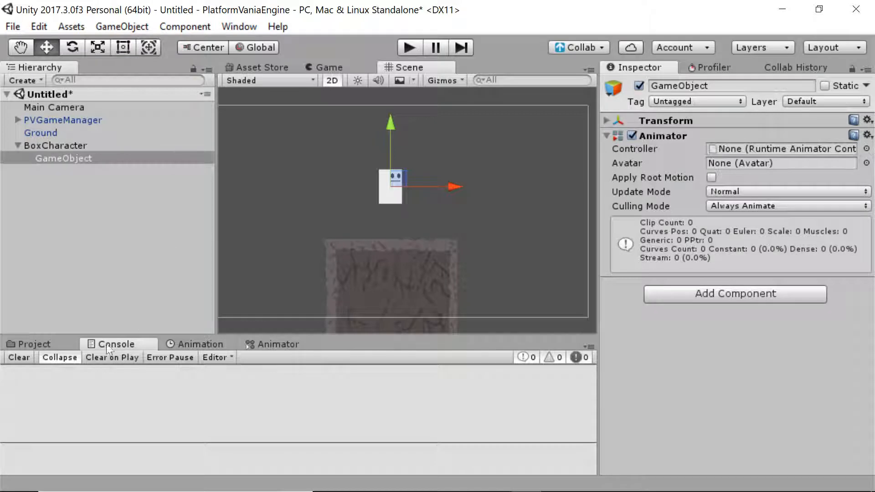
Show the project assets in an enlarged lower pane and locate the Box Character Animator controller by searching for "box".
click(33, 343)
drag(93, 336, 96, 260)
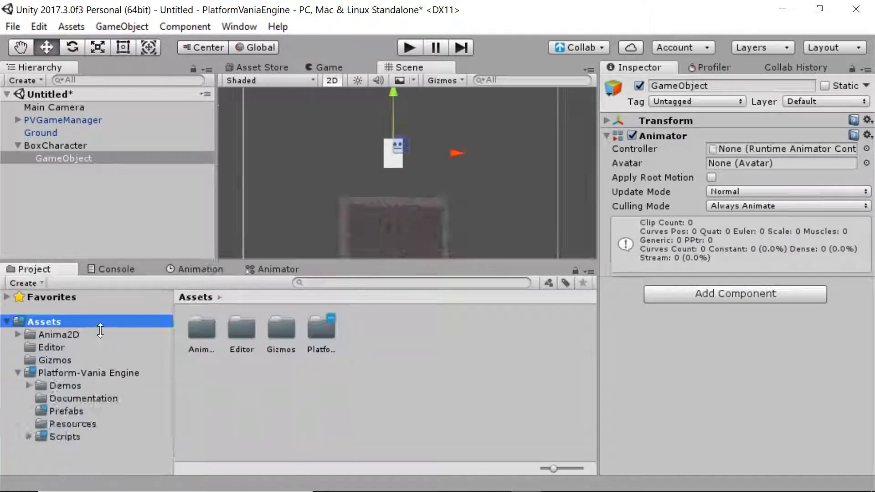
click(350, 282)
text(box)
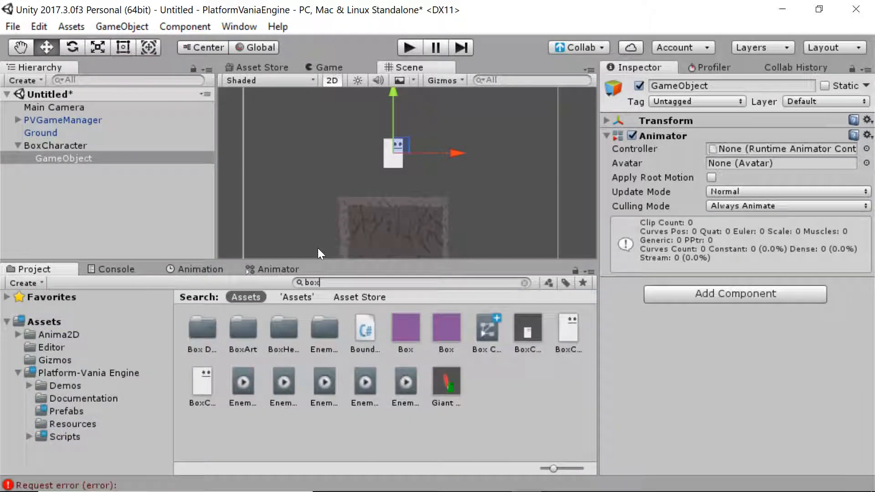
click(500, 321)
click(524, 284)
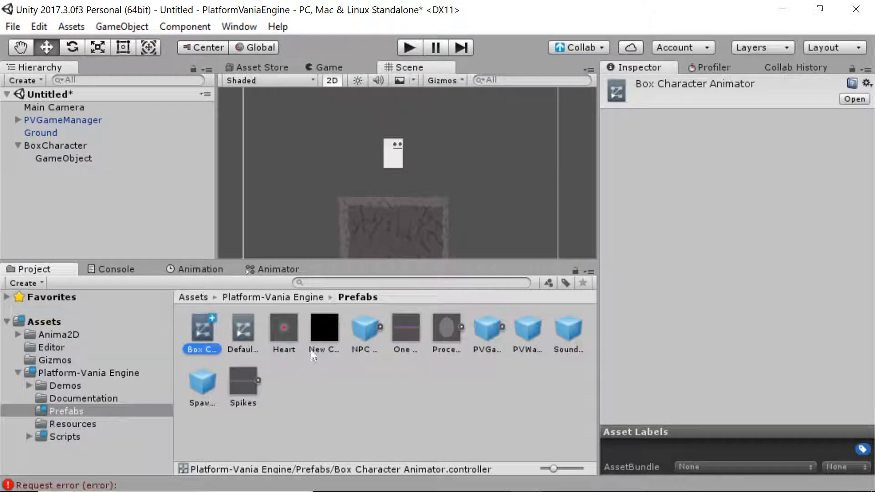
Open the Default Animator controller from the Platform-Vania Engine Prefabs folder.
click(301, 383)
click(196, 335)
click(237, 337)
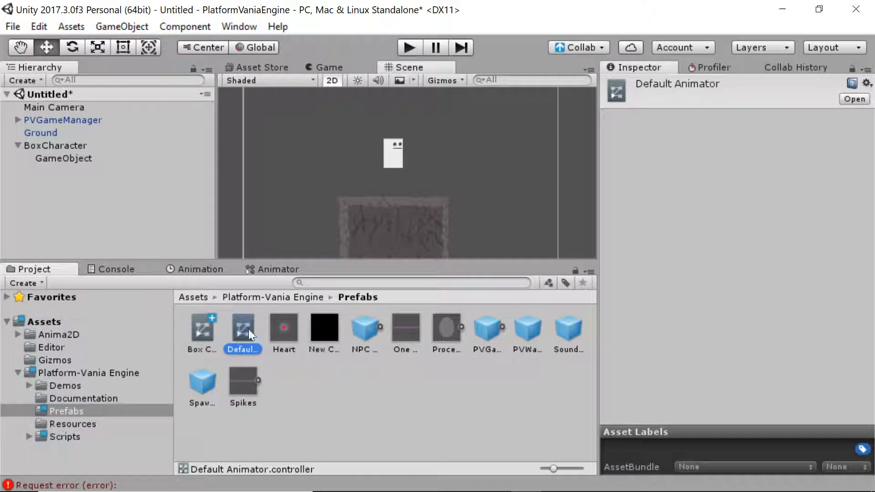
double_click(244, 329)
Inspect the Idle, Dangling and Falling states of the Default Animator for assigned motions.
click(369, 346)
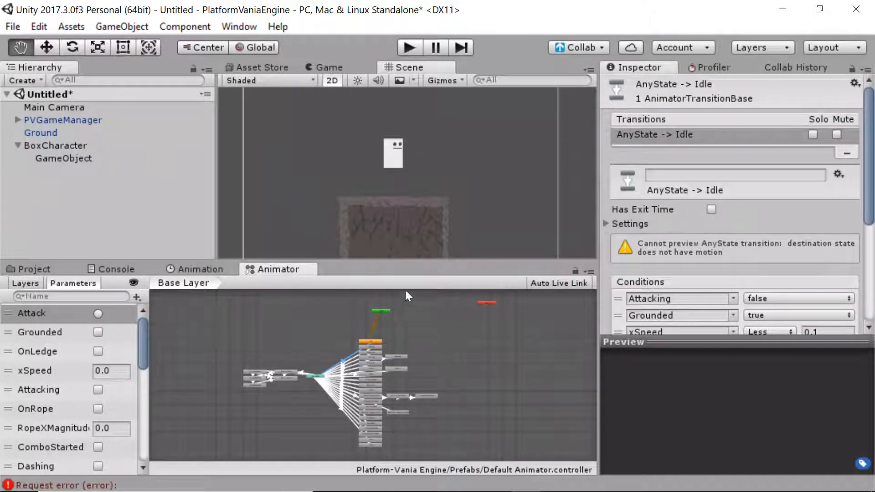
scroll(417, 410, up, 5)
middle_drag(420, 387, 545, 390)
click(300, 310)
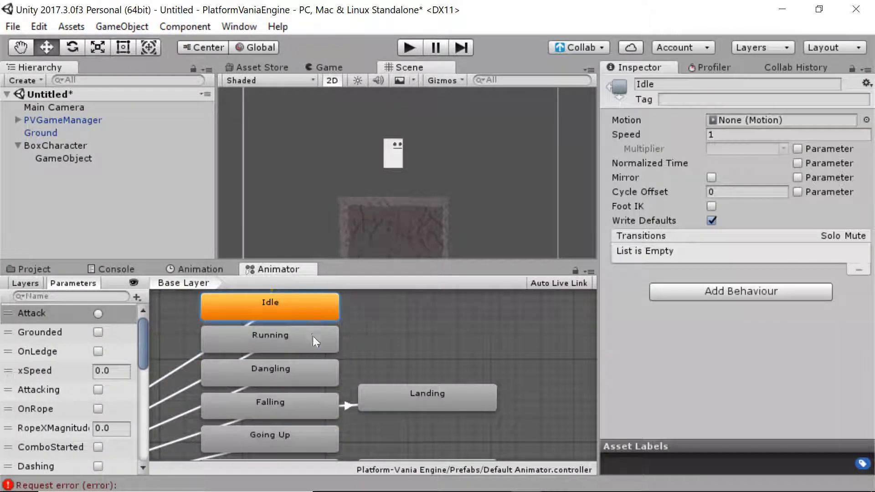
click(311, 375)
click(307, 412)
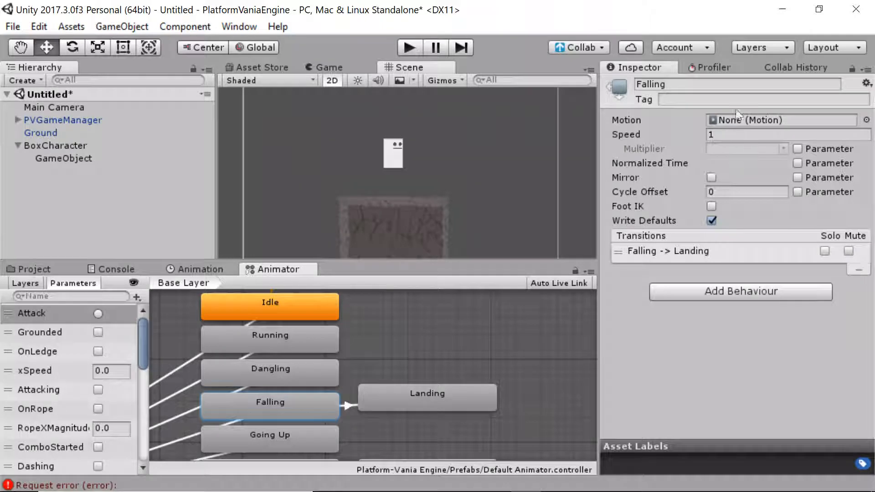
right_click(444, 320)
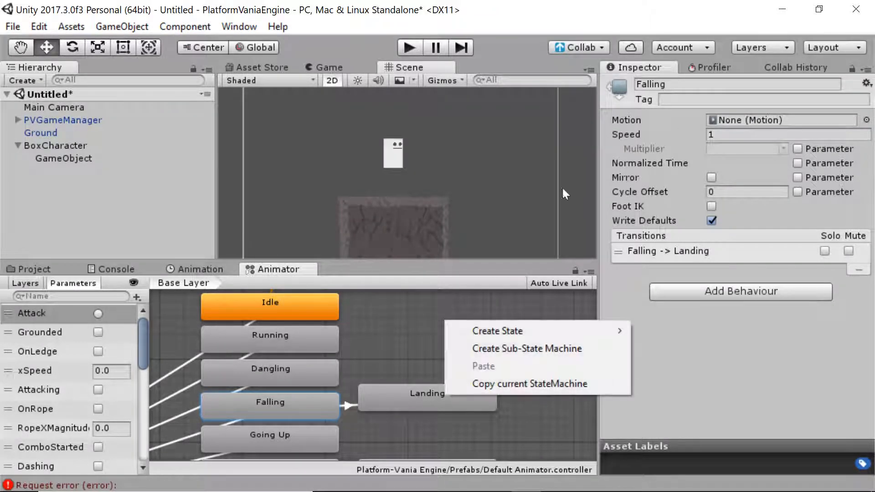
click(371, 328)
Maximize the Animator window and examine the Default Animator's state graph down to the ClimbingDownLadder, Die and Dead states.
key(shift+space)
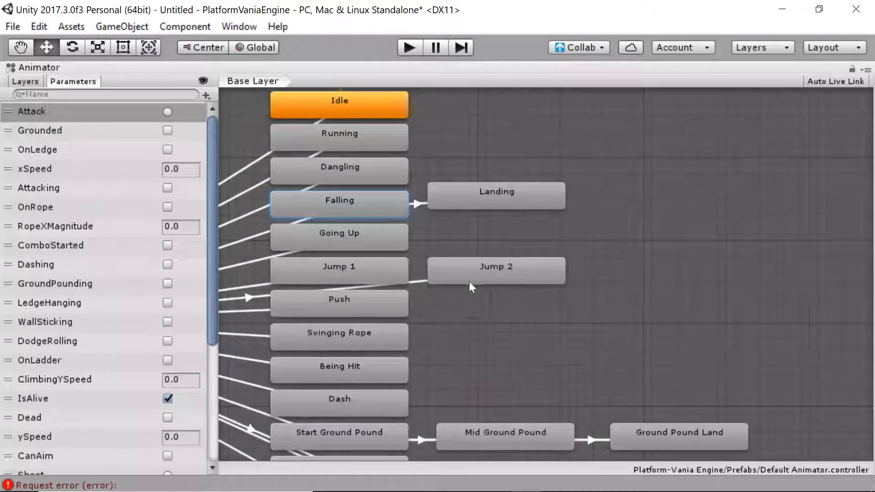
scroll(593, 355, down, 6)
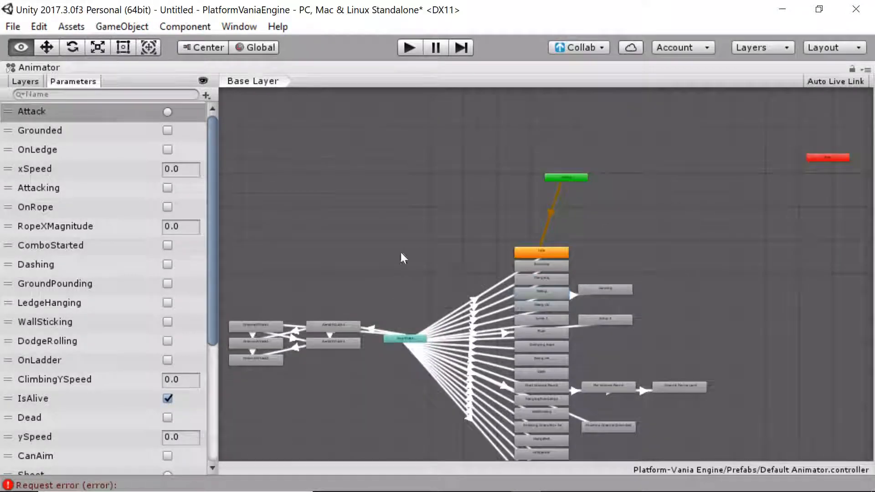
middle_drag(339, 296, 386, 251)
scroll(387, 250, up, 5)
middle_drag(462, 239, 234, 221)
alt+drag(709, 166, 582, 88)
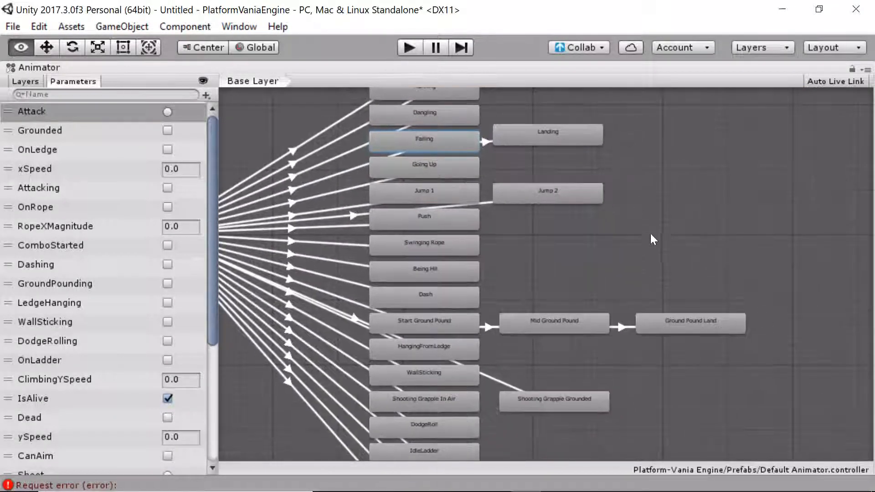
alt+drag(650, 234, 640, 157)
alt+drag(578, 231, 576, 163)
alt+drag(525, 318, 574, 311)
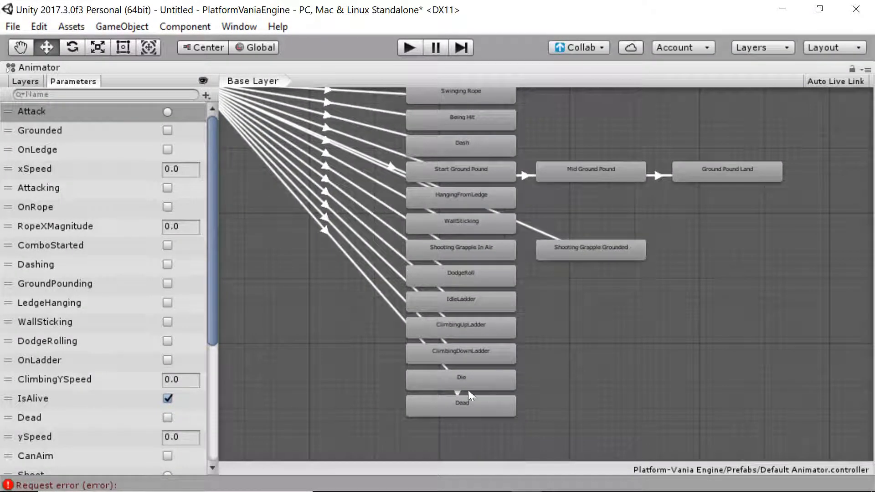
click(478, 404)
click(477, 377)
click(487, 354)
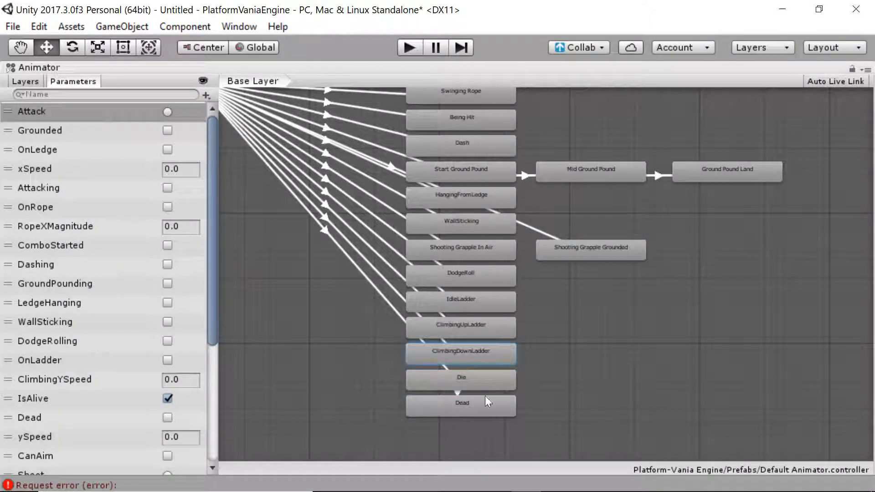
Examine the Default Animator's states from Idle and Running down through Push, Being Hit, Dash and Start Ground Pound.
alt+drag(547, 301, 533, 421)
alt+drag(531, 218, 526, 382)
click(467, 203)
click(452, 223)
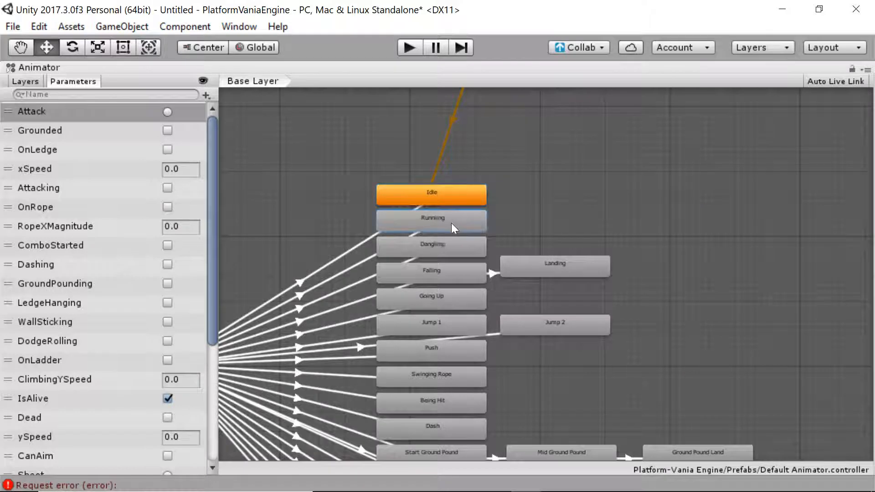
click(452, 244)
click(457, 277)
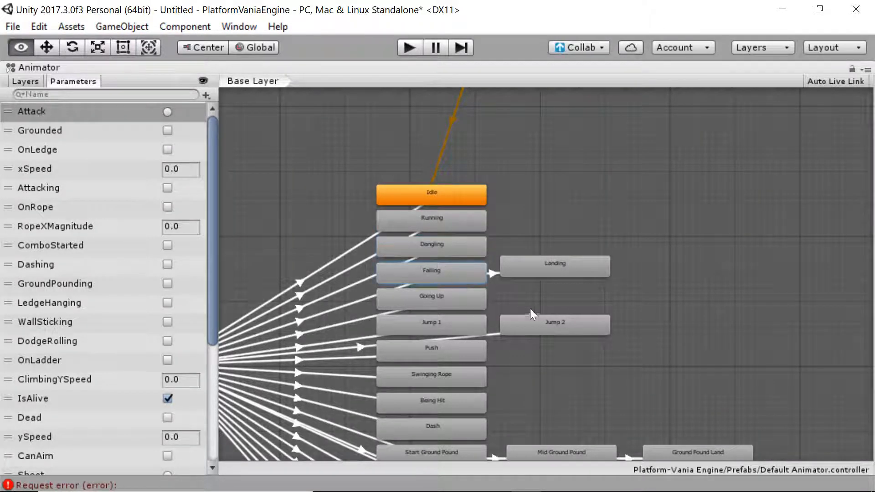
alt+drag(492, 321, 466, 227)
click(431, 255)
alt+drag(481, 273, 491, 200)
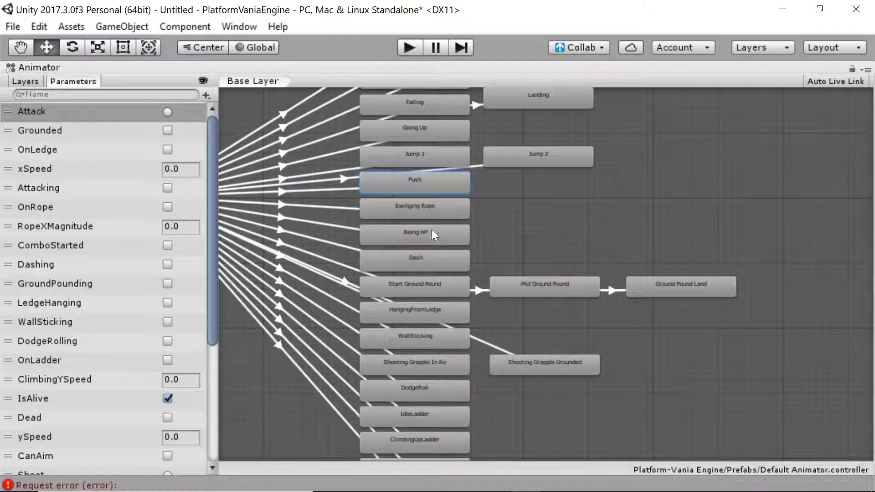
click(431, 230)
click(431, 259)
click(434, 288)
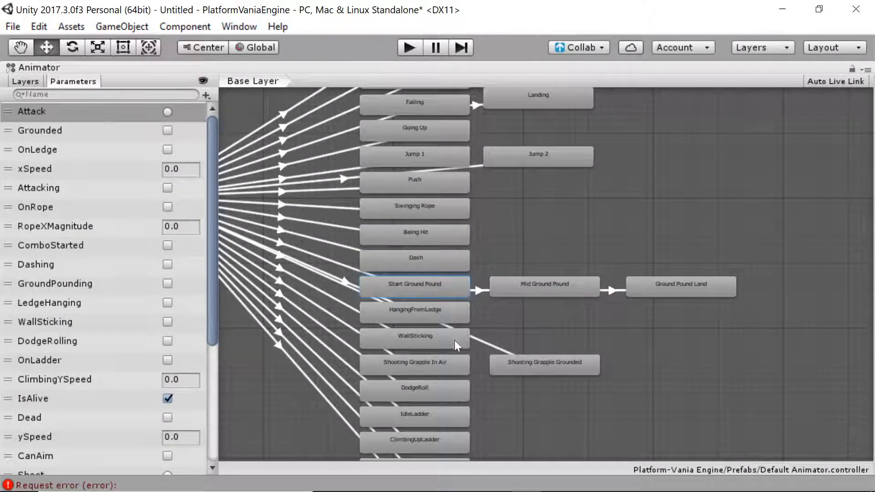
alt+drag(506, 314, 503, 229)
Restore the Animator from its maximized view, follow the graph from Any State and inspect the DodgeRoll state.
alt+drag(244, 317, 511, 379)
alt+drag(361, 342, 421, 365)
key(shift+space)
alt+drag(449, 338, 309, 325)
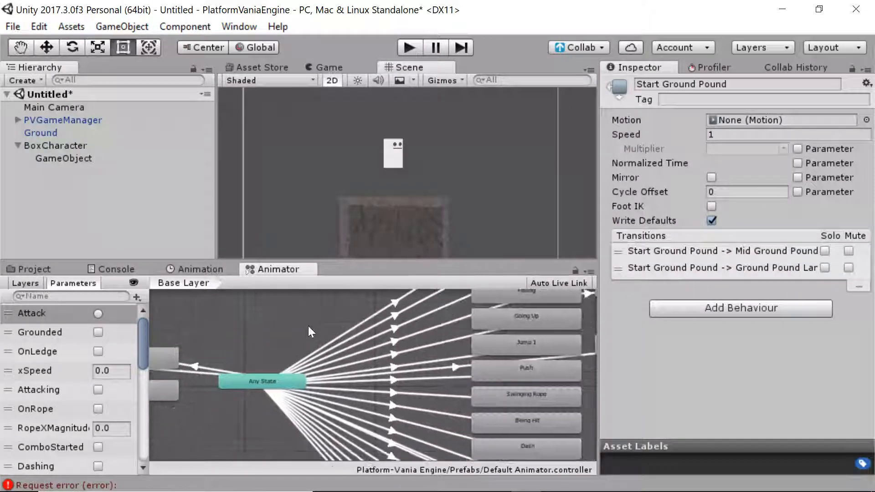
alt+drag(501, 292, 354, 345)
alt+drag(518, 308, 425, 220)
mouse_move(506, 369)
alt+mouse_down()
mouse_move(497, 233)
mouse_move(536, 283)
alt+mouse_up()
click(357, 360)
mouse_move(439, 404)
alt+mouse_down()
mouse_move(463, 334)
mouse_move(444, 392)
alt+mouse_up()
alt+drag(473, 307, 472, 356)
alt+drag(422, 417, 519, 418)
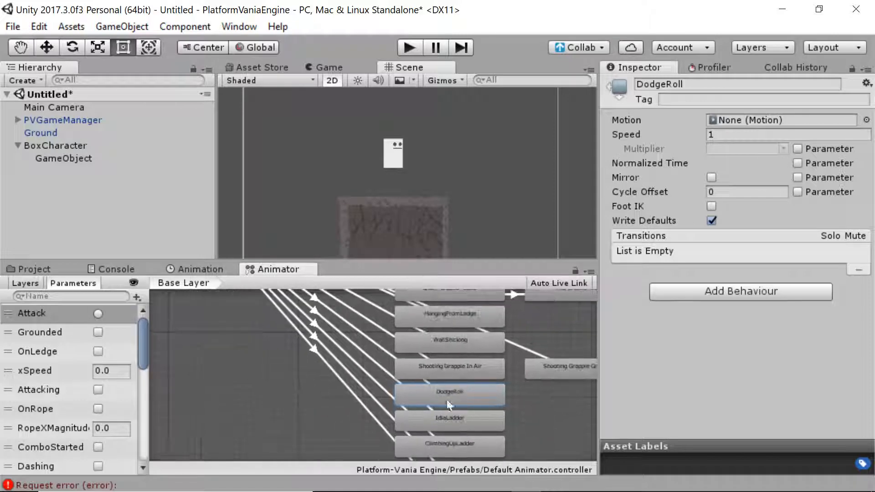
Inspect the conditions of the Any State transitions, including those to Die, DodgeRoll, Dash and Being Hit.
click(364, 414)
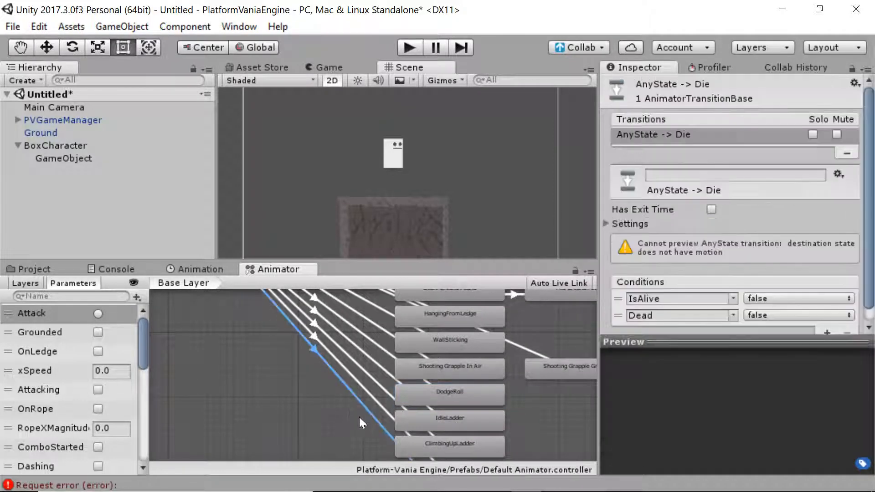
click(360, 392)
click(368, 379)
click(381, 351)
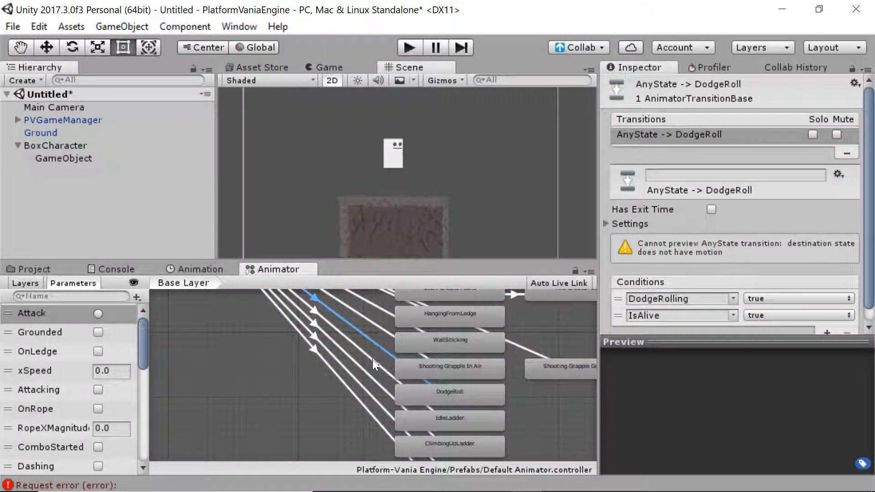
click(374, 364)
alt+drag(360, 294, 355, 392)
click(361, 344)
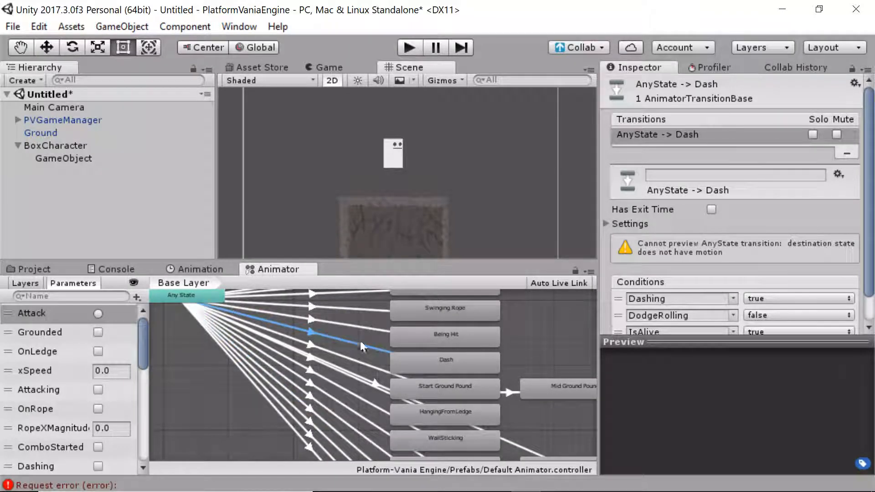
click(329, 350)
Duplicate the Default Animator controller in the Prefabs folder and delete the copy.
click(77, 270)
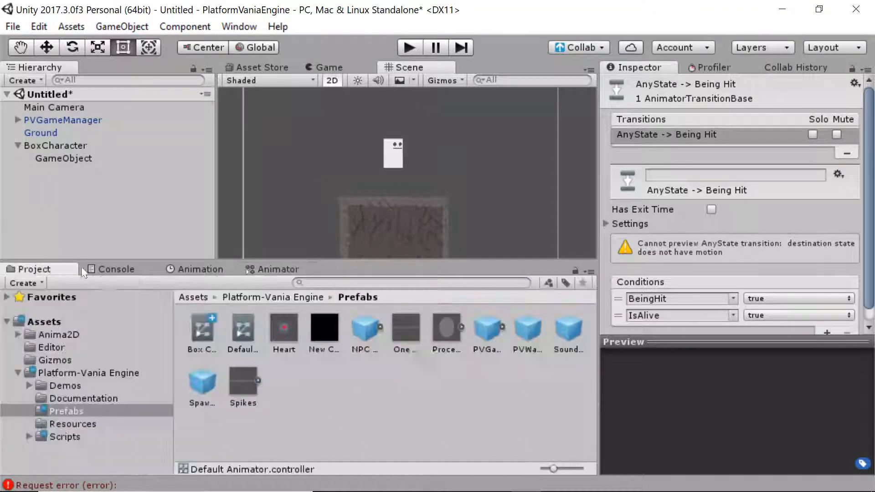
click(246, 332)
click(298, 365)
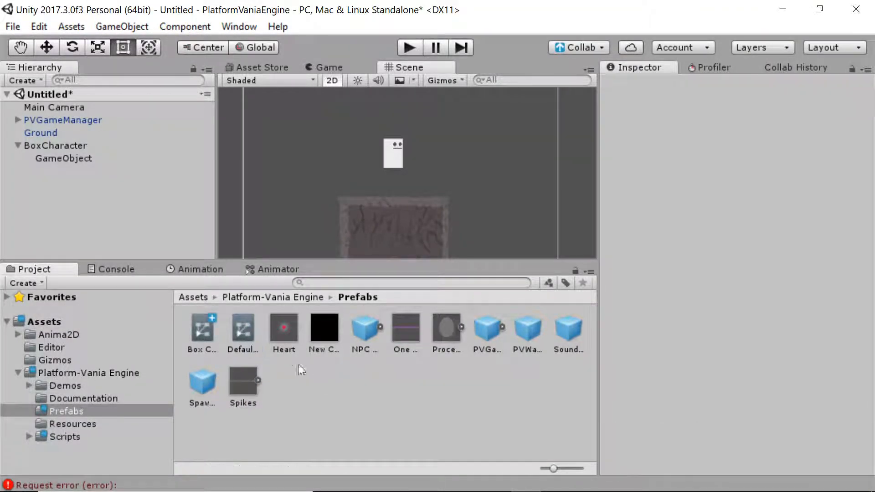
click(252, 352)
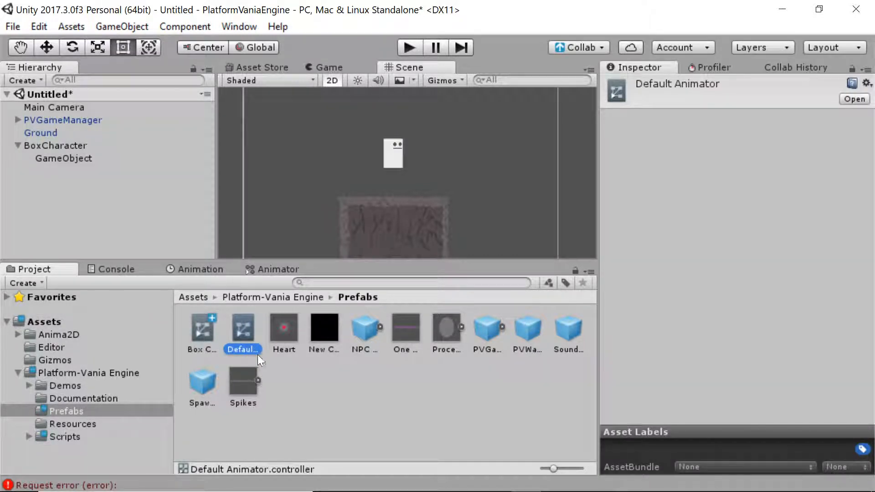
key(ctrl+d)
click(245, 328)
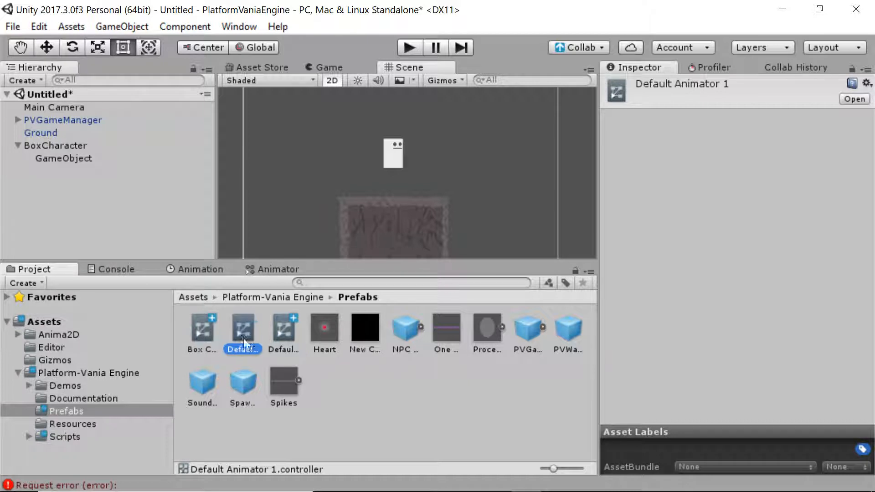
click(279, 350)
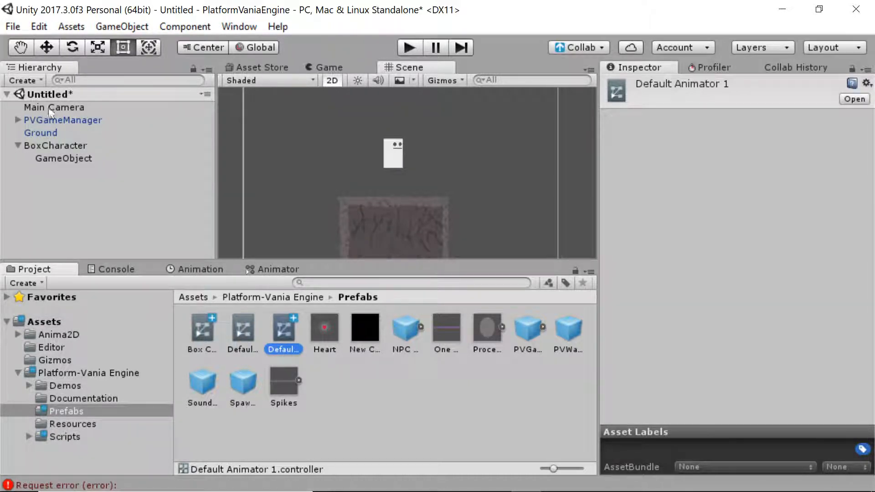
key(Delete)
key(Return)
Check the Box Character Animator's Idle state and assign that controller to the Animator of BoxCharacter's child GameObject.
drag(132, 158, 196, 332)
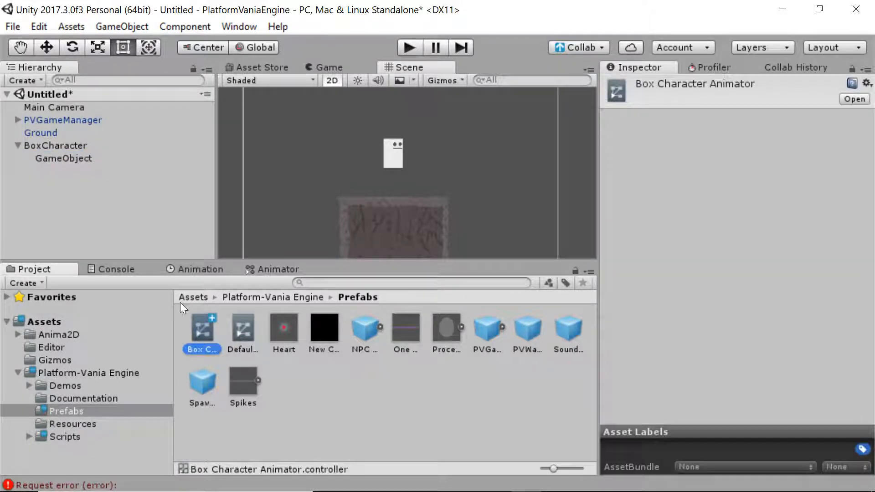
click(265, 274)
click(364, 344)
click(35, 269)
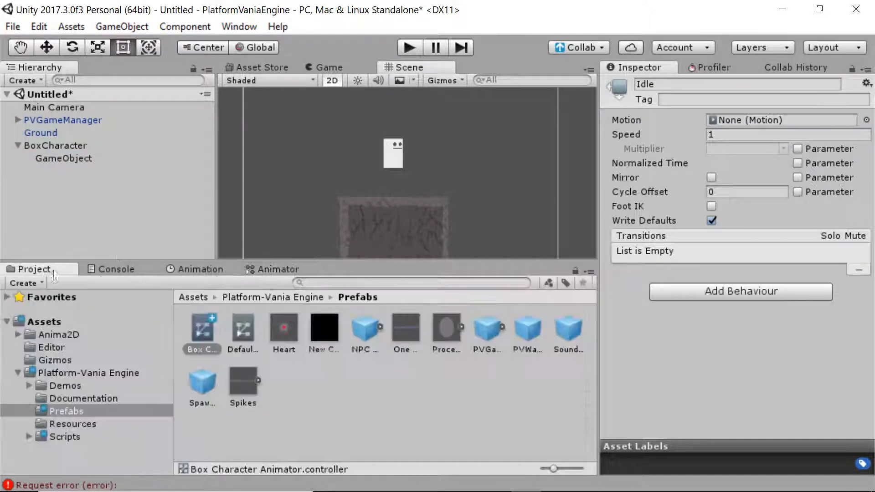
drag(106, 158, 209, 341)
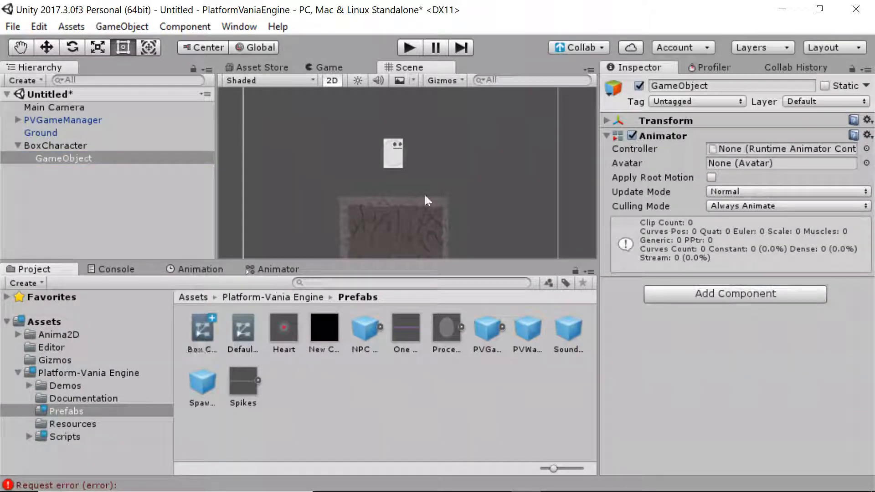
Assign the child GameObject as the Animator of BoxCharacter's PV Character Controller and set its Gravity Scale to 10.
click(128, 147)
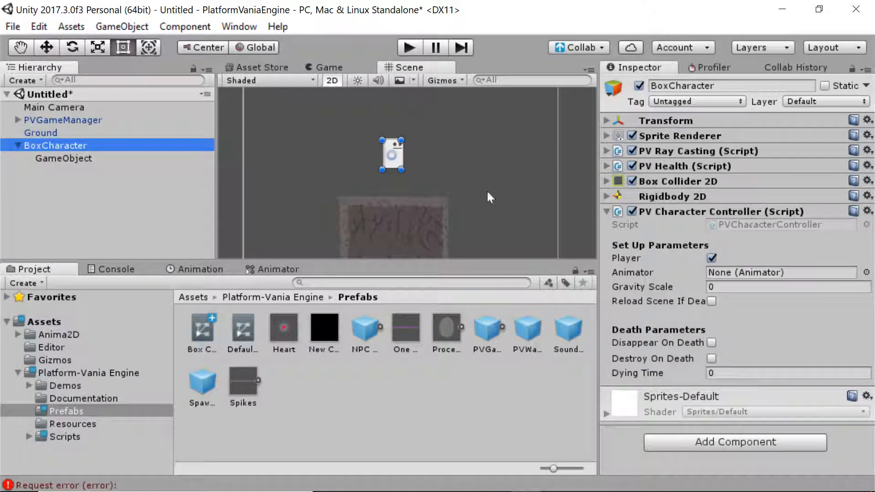
drag(68, 155, 765, 273)
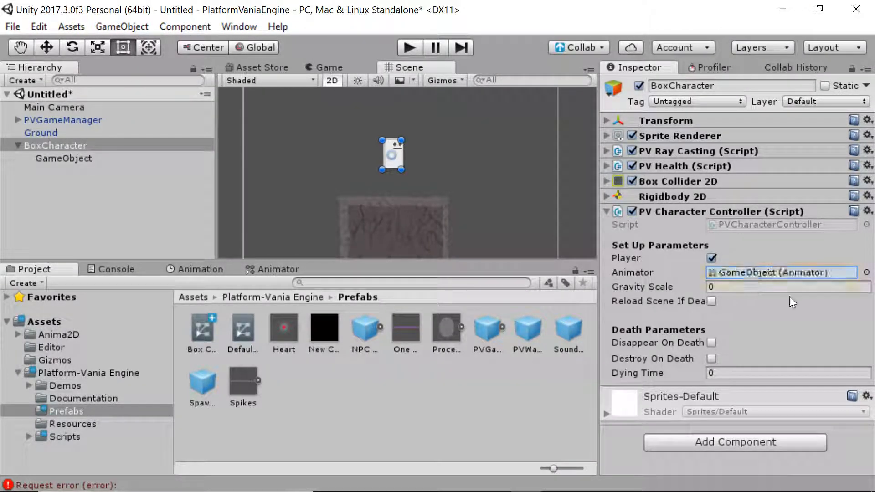
middle_drag(482, 198, 441, 158)
click(774, 286)
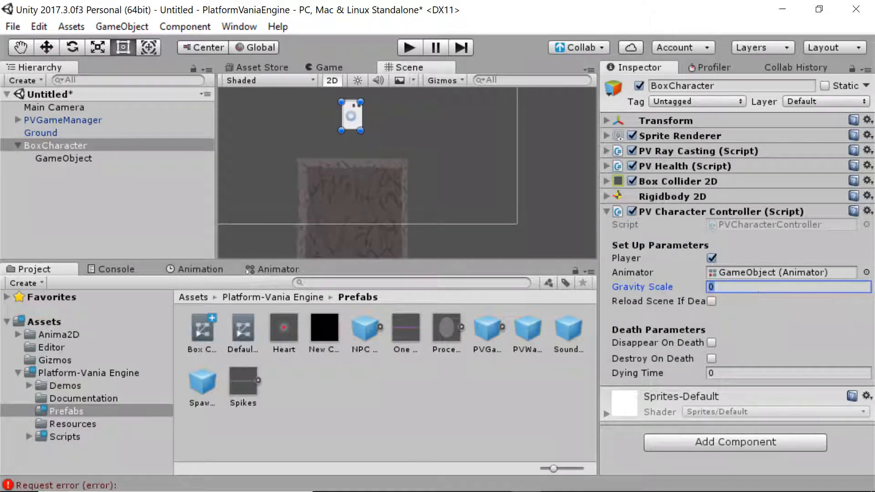
text(10)
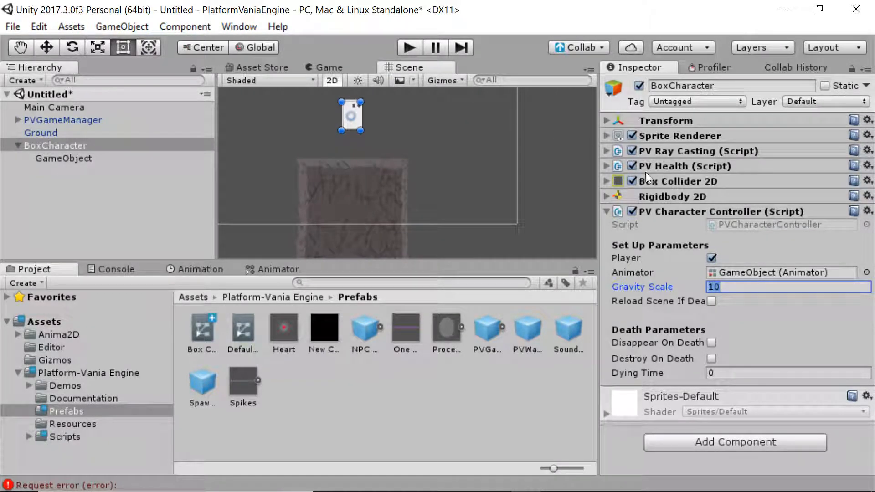
Review BoxCharacter's Rigidbody 2D and PV Health settings in a slightly wider Inspector, and collapse the PV Character Controller.
click(674, 196)
click(681, 198)
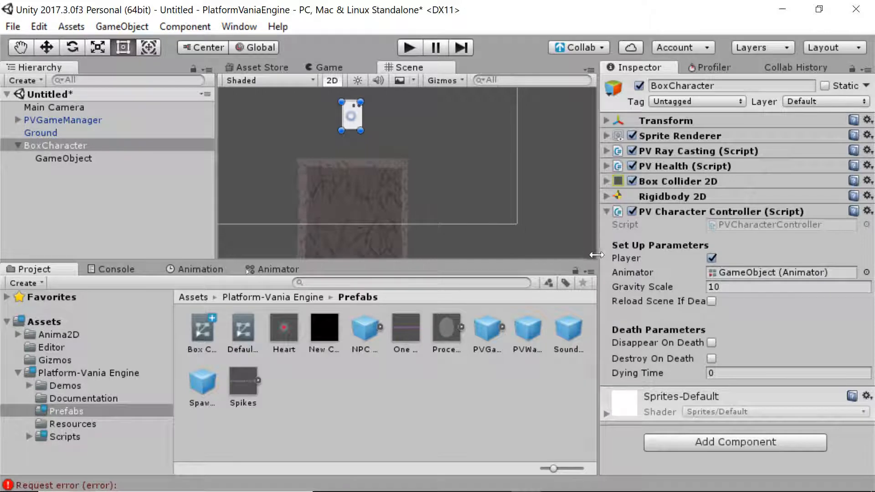
mouse_move(598, 255)
mouse_down()
mouse_move(512, 255)
mouse_move(588, 255)
mouse_up()
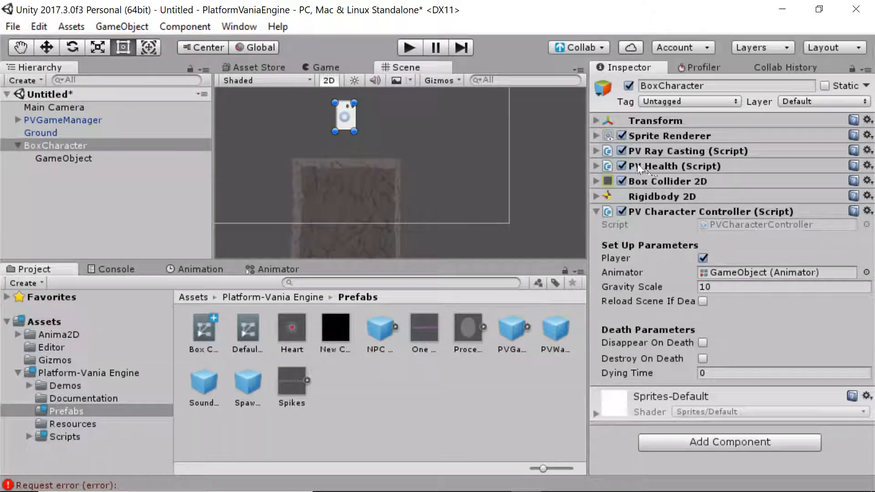
click(655, 166)
click(654, 166)
click(685, 210)
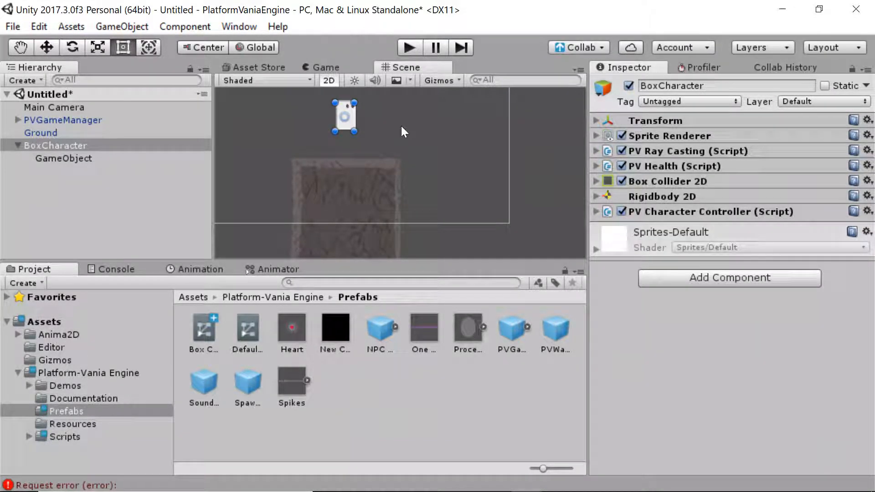
Run the scene in play mode and clear the console messages.
click(409, 48)
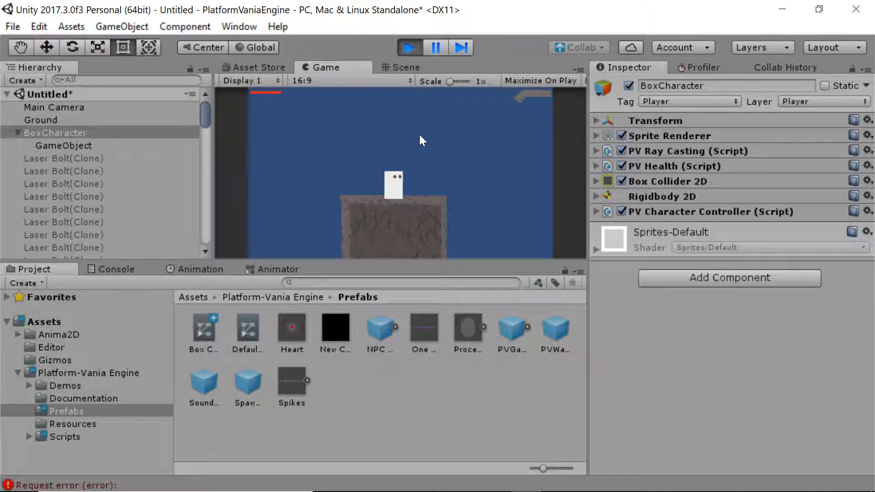
click(111, 269)
click(19, 282)
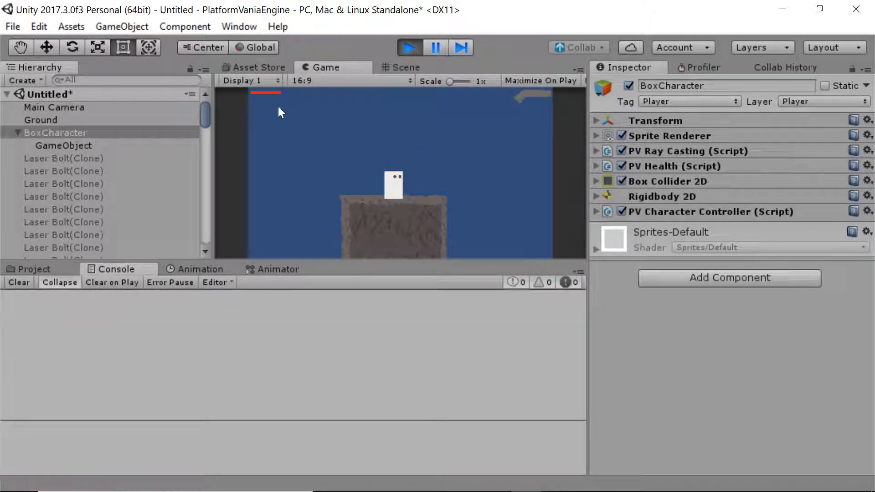
Test BoxCharacter's ground contact in the running Scene view by moving the Ground slightly down, and stop play mode.
click(397, 67)
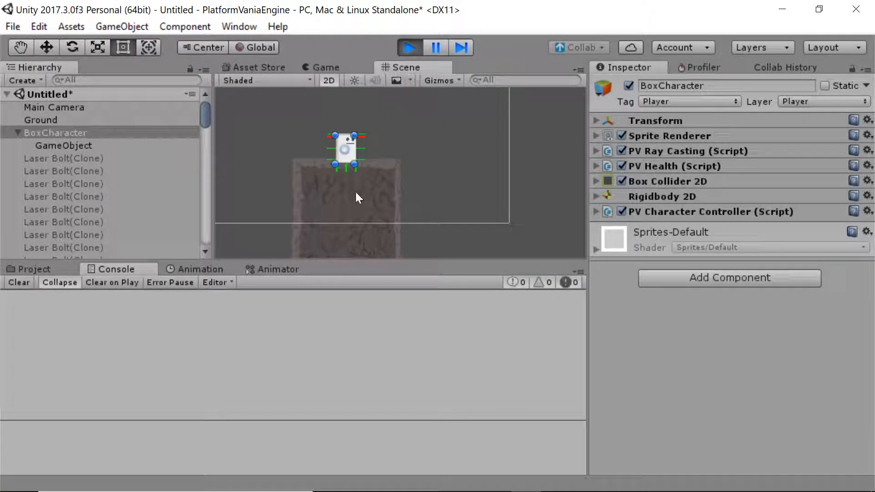
click(357, 193)
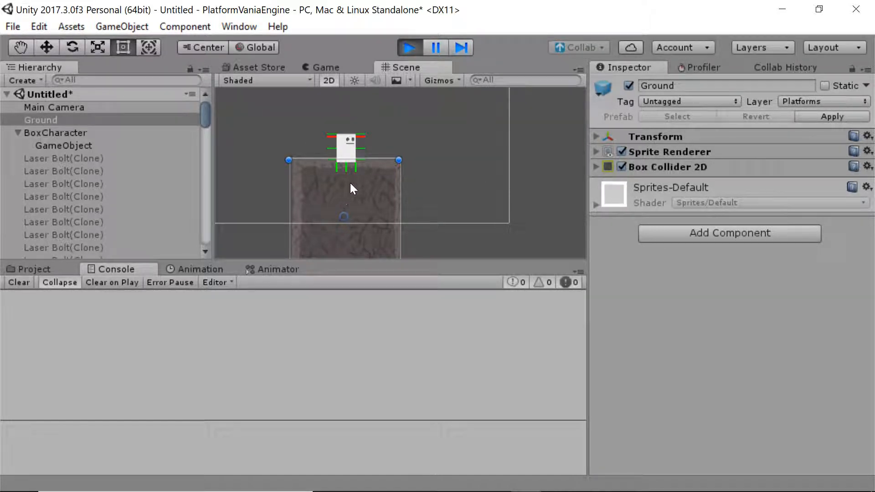
key(w)
mouse_move(342, 162)
mouse_down()
mouse_move(343, 197)
mouse_move(342, 136)
mouse_move(341, 182)
mouse_move(340, 143)
mouse_move(342, 167)
mouse_up()
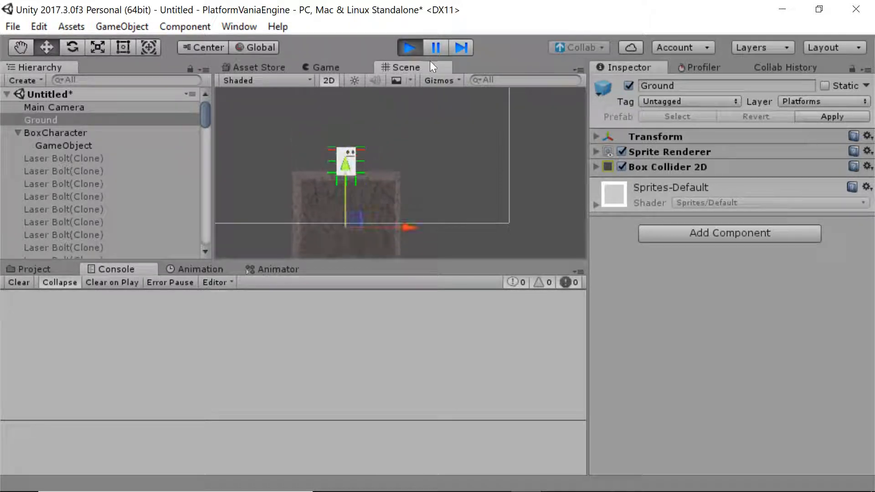
click(406, 48)
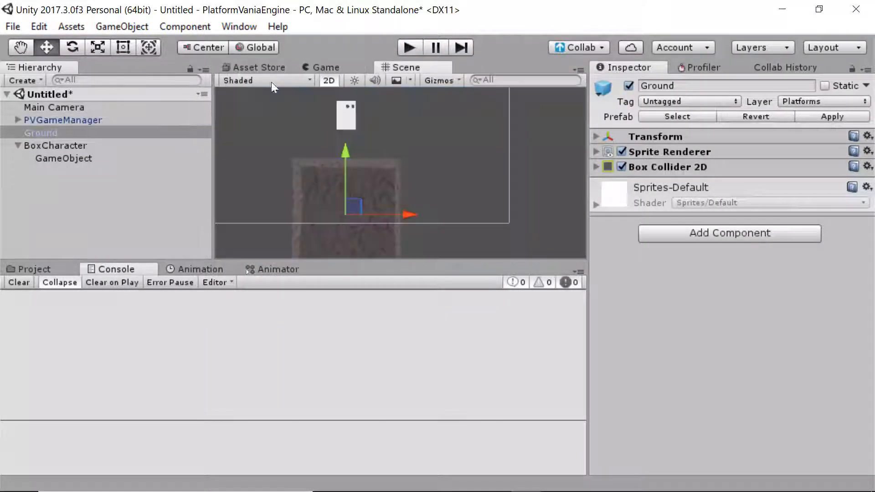
Select BoxCharacter, run the scene again to watch it land on the Ground, and stop play mode.
click(106, 145)
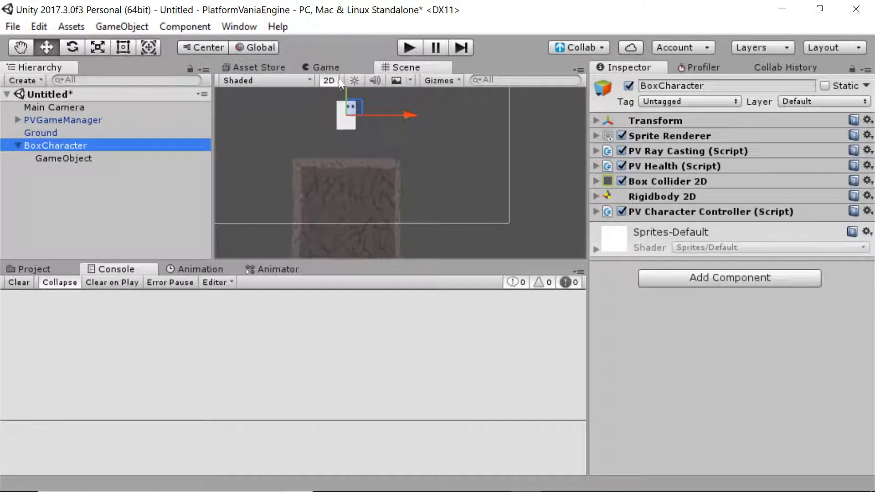
click(401, 48)
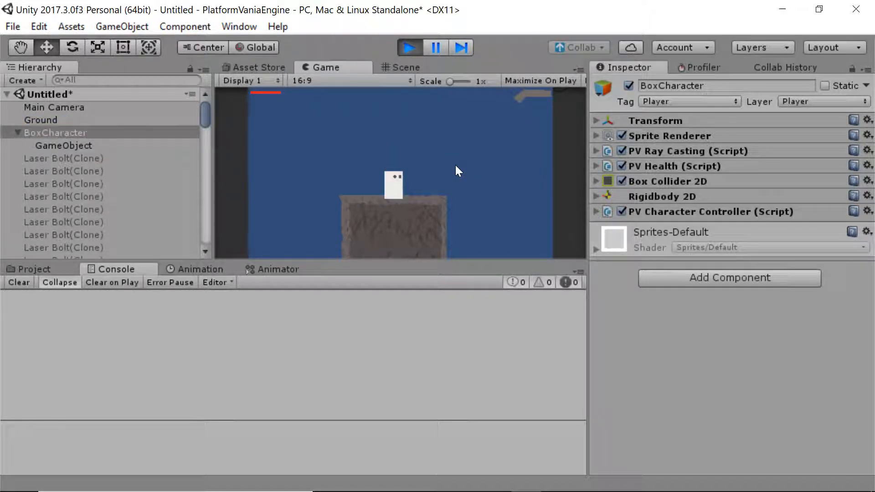
click(408, 47)
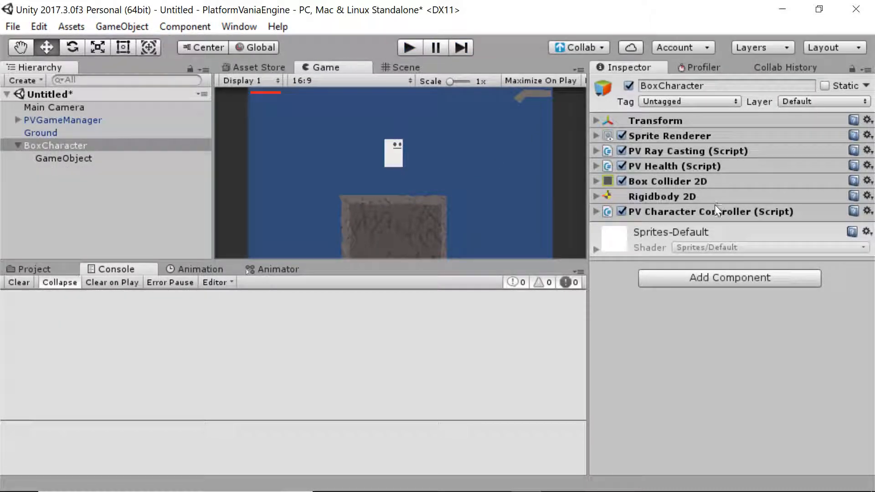
Add the PV Horizontal Movement component to BoxCharacter.
click(736, 280)
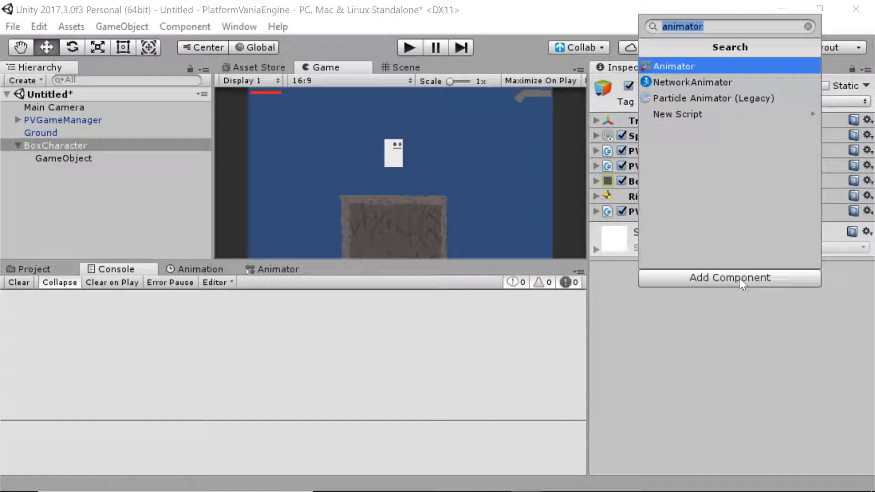
text(pvhori)
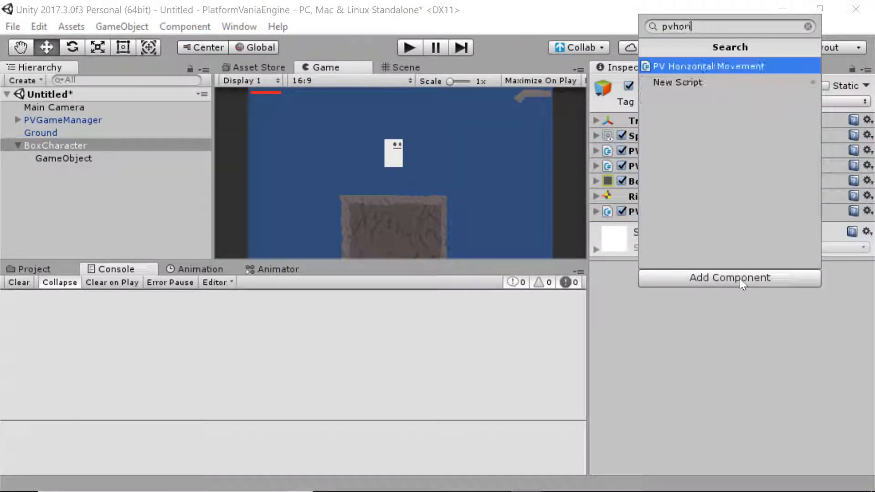
key(Return)
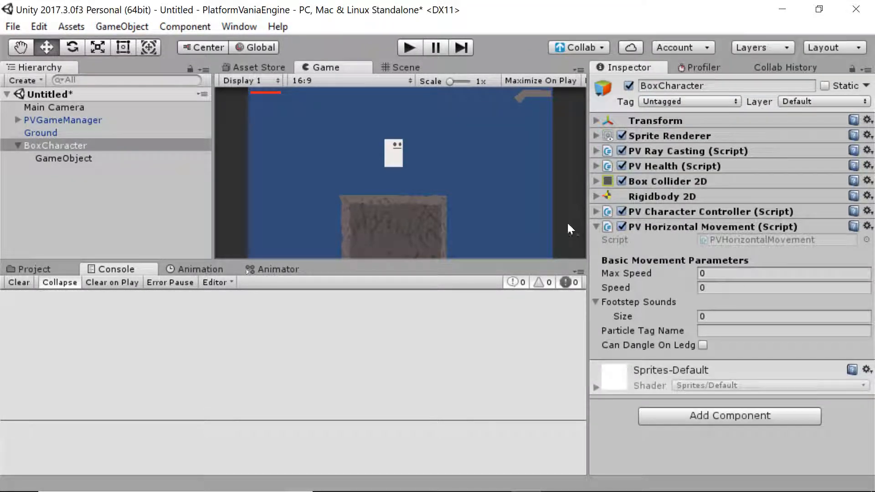
Set PV Horizontal Movement's Max Speed to 50 and Speed to 10, with the Inspector slightly widened.
click(715, 273)
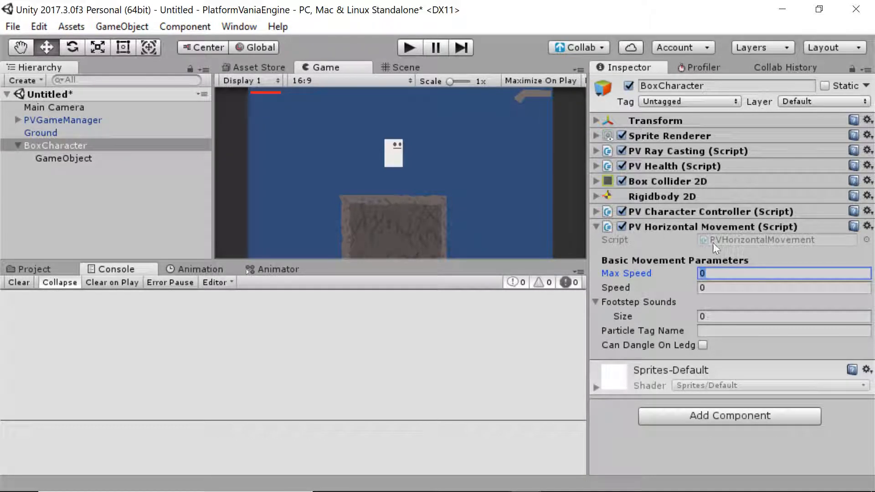
drag(588, 245, 559, 246)
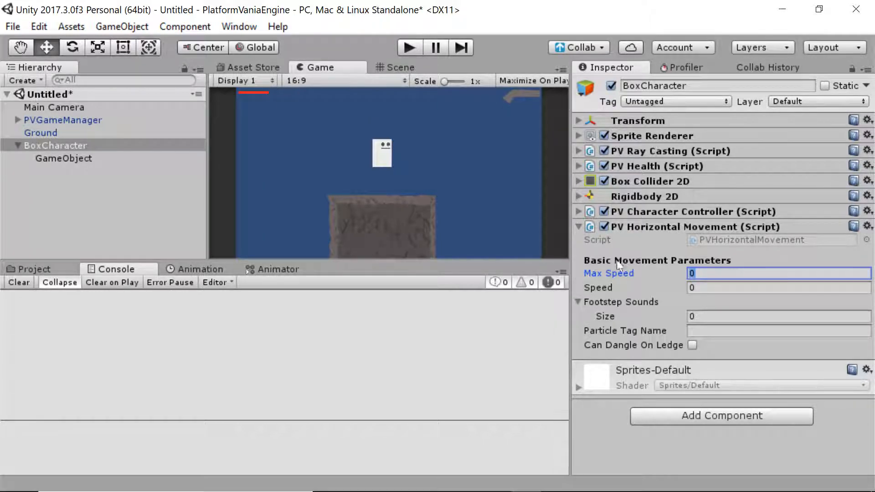
mouse_move(608, 270)
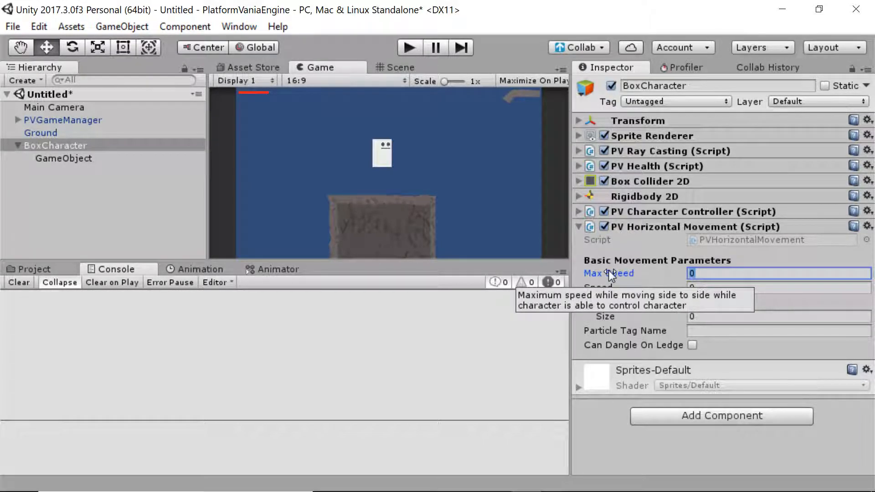
mouse_move(596, 287)
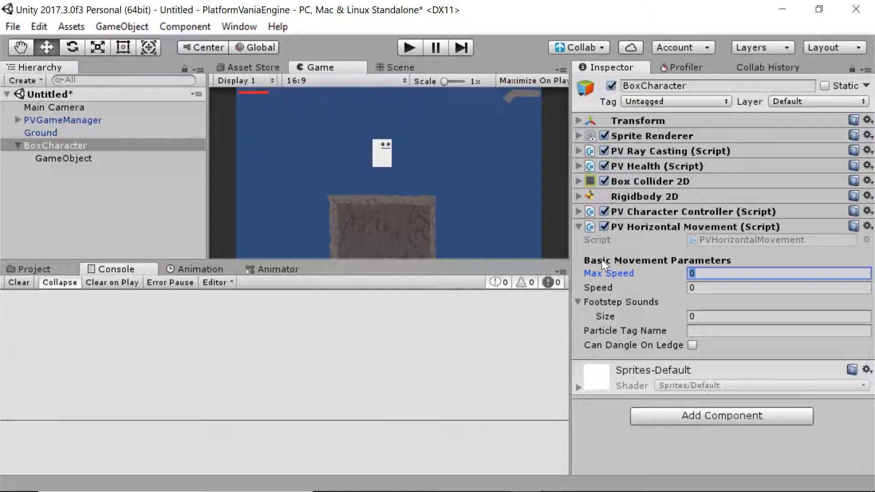
text(20)
key(BackSpace)
key(BackSpace)
text(50)
key(Tab)
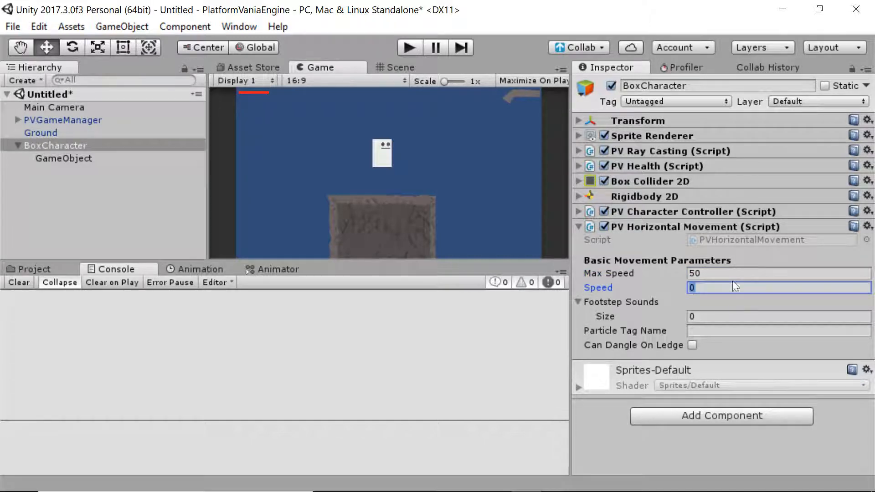
text(10)
key(Return)
click(702, 273)
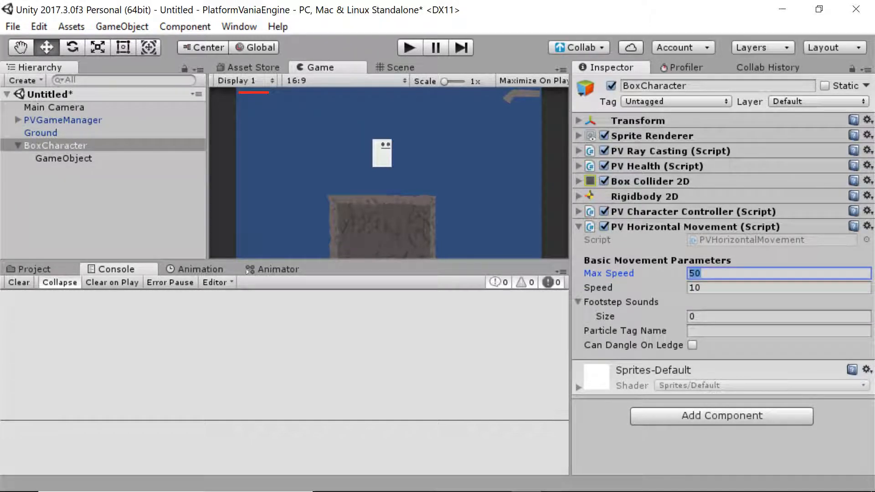
click(702, 287)
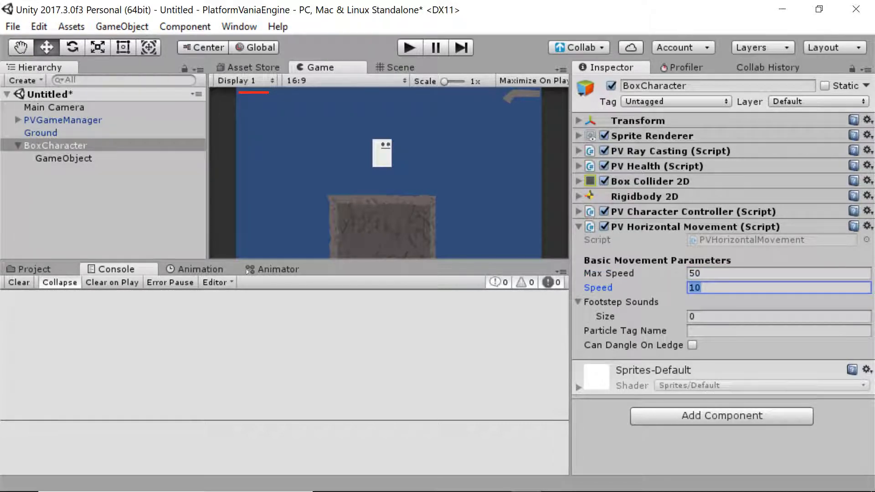
Run the scene, move BoxCharacter right and left on the Ground until it leaves the edge, and stop play mode.
click(408, 45)
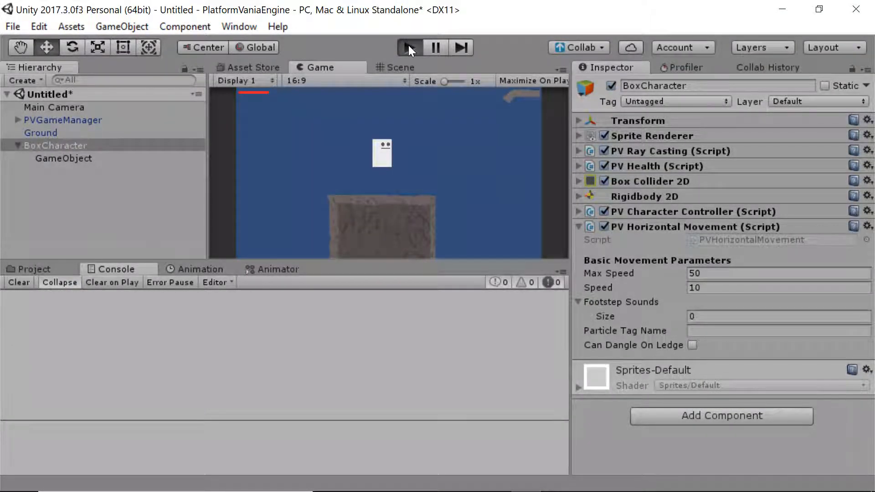
key(Right)
key(Left)
key(Right)
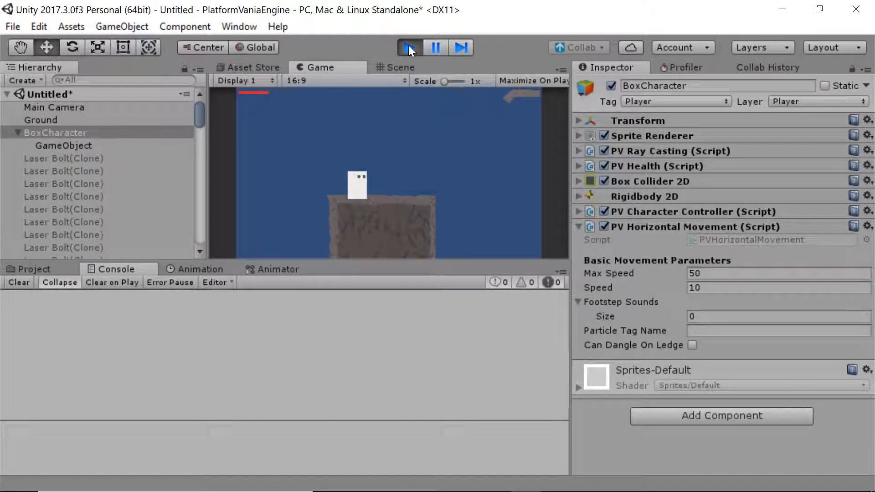
key(Right)
key(Left)
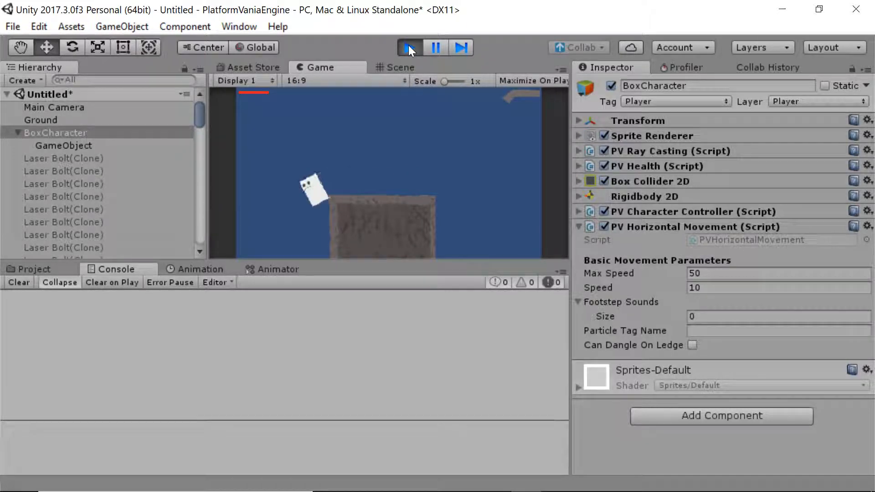
click(408, 45)
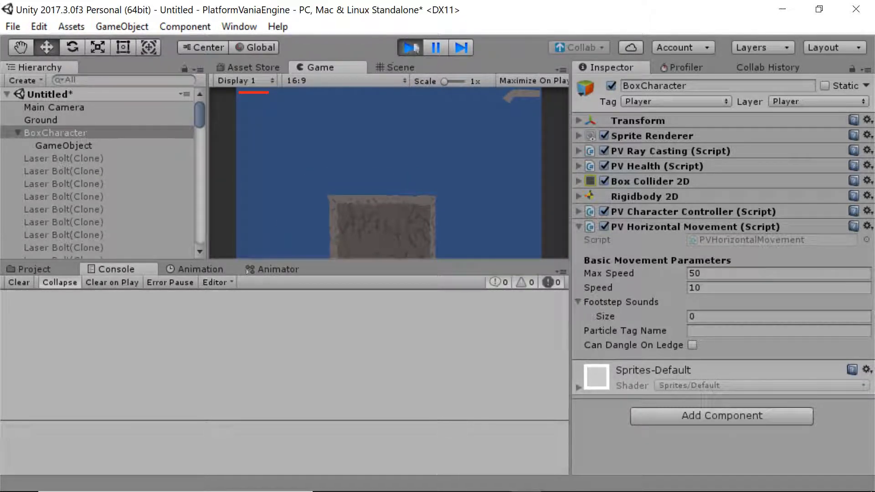
Freeze BoxCharacter's Z rotation in its Rigidbody 2D constraints, and retest its left and right movement in play mode.
click(649, 197)
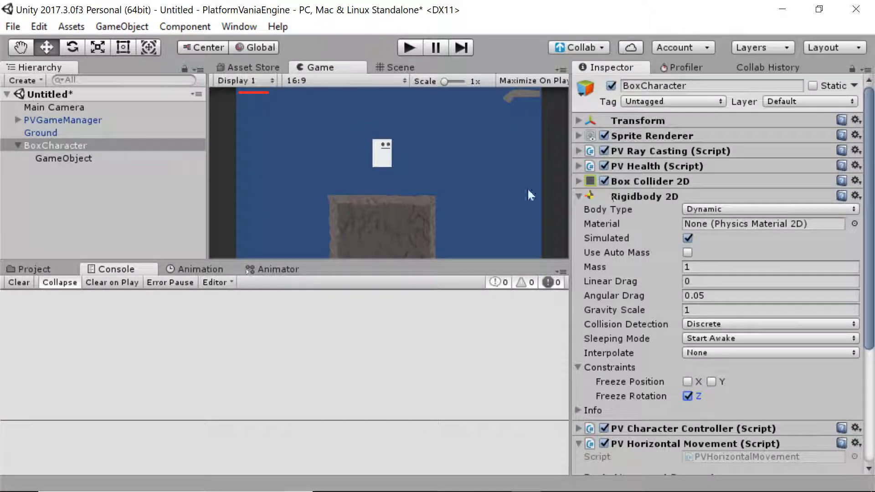
click(627, 196)
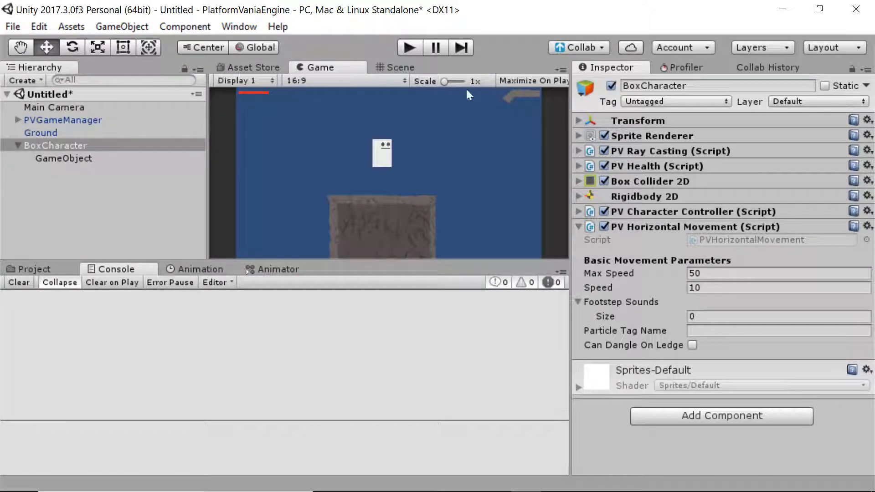
click(408, 47)
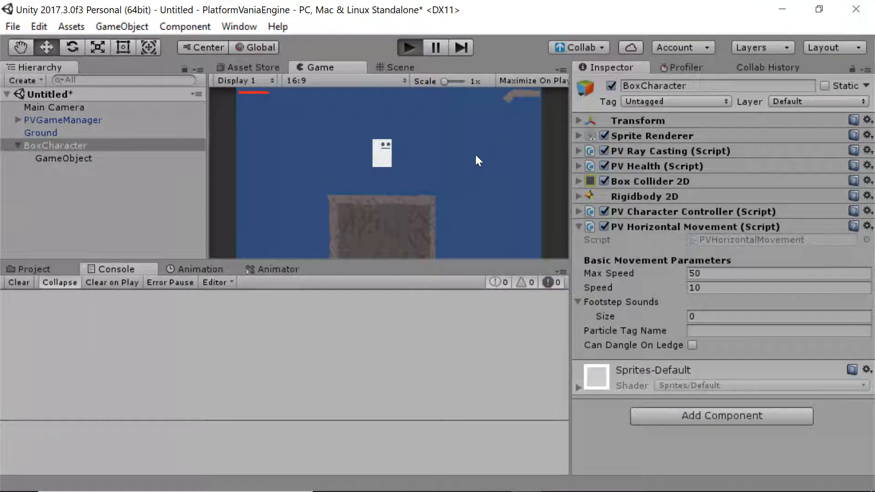
key(Left)
key(Right)
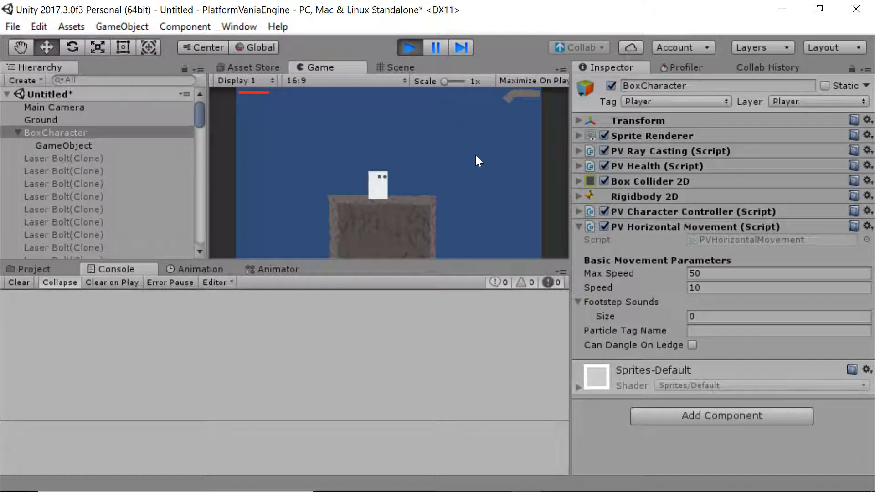
key(Left)
click(409, 48)
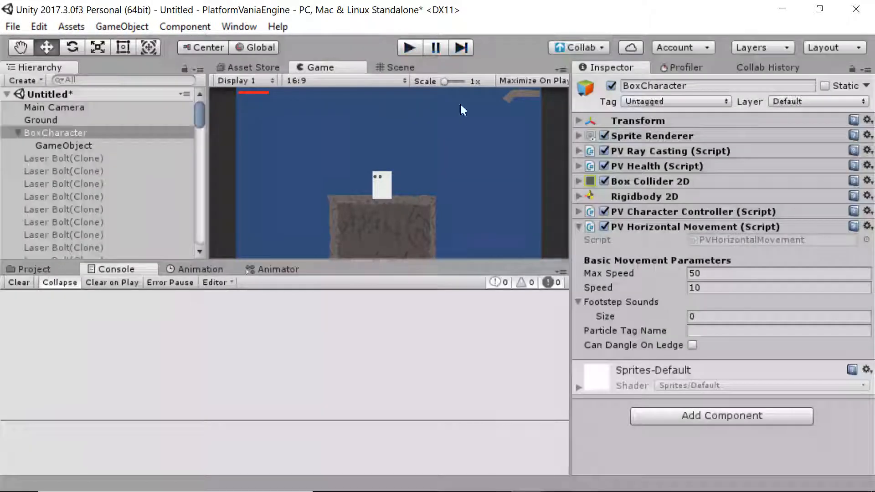
Add the PV Jump component to BoxCharacter and expand its settings in a wider Inspector, with PV Horizontal Movement collapsed.
click(712, 227)
click(722, 294)
text(pvju)
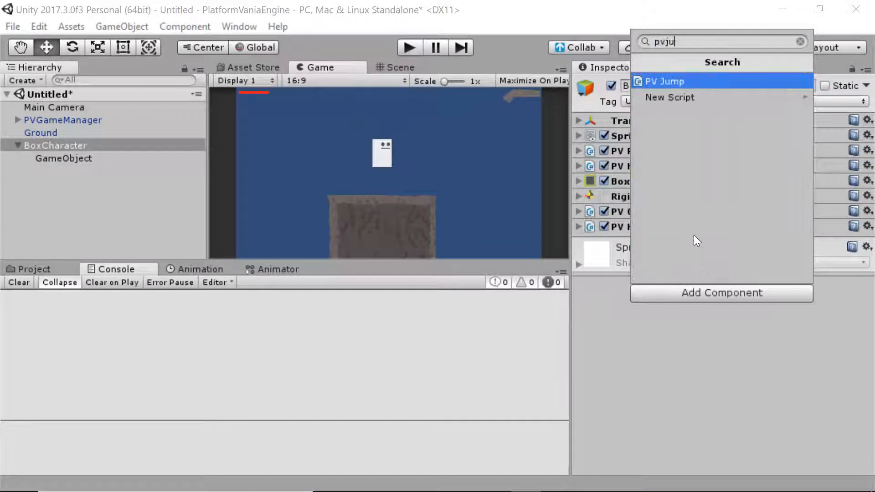
key(Return)
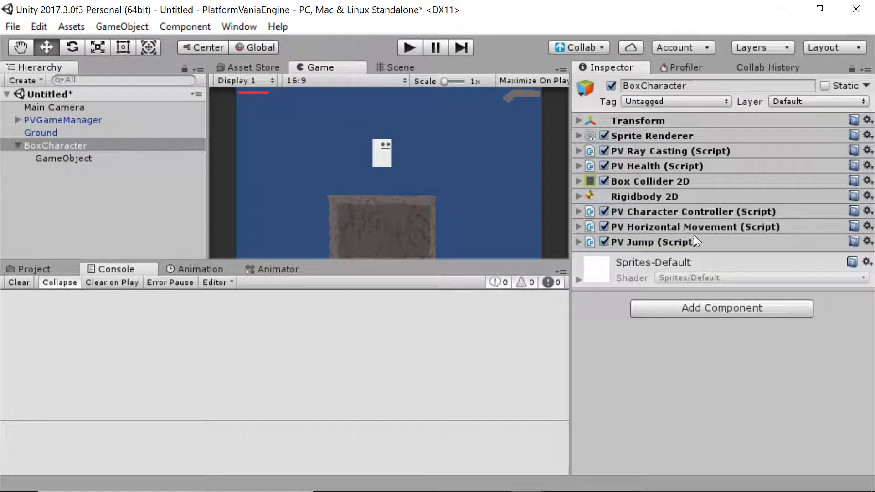
click(641, 241)
scroll(864, 291, down, 2)
scroll(864, 292, down, 1)
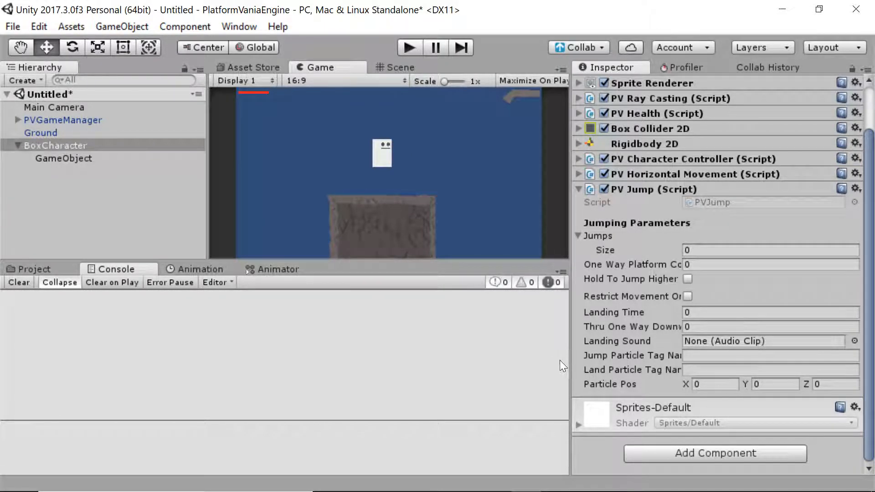
drag(565, 361, 516, 361)
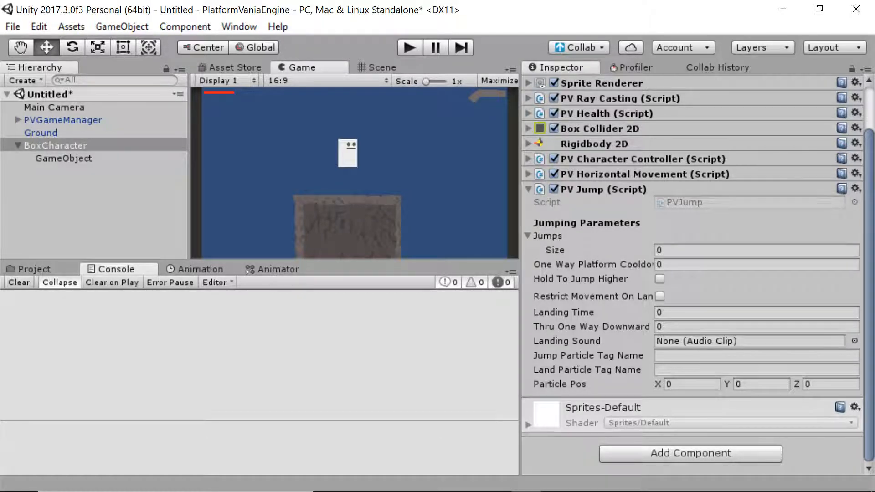
Try a Jumps size of 3 in the PV Jump component.
click(639, 251)
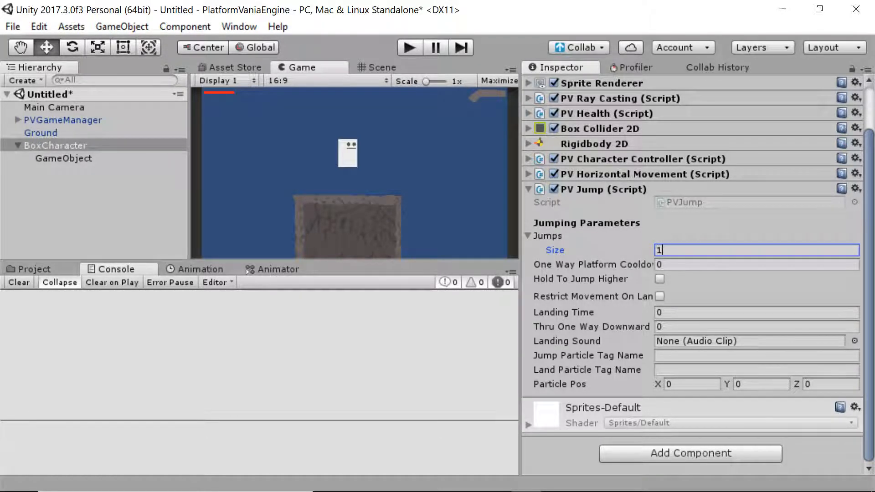
key(BackSpace)
text(2)
key(BackSpace)
text(3)
key(Return)
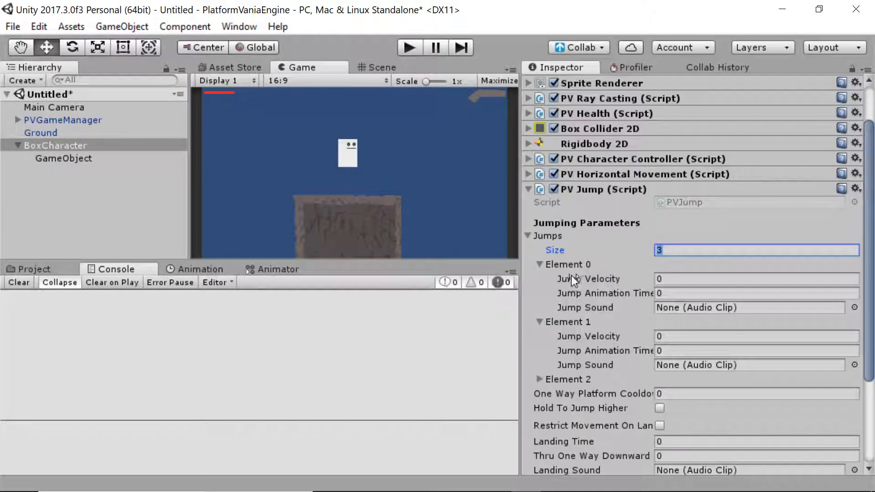
Set PV Jump's Jumps size to 1 and Element 0's Jump Velocity to 100.
text(1)
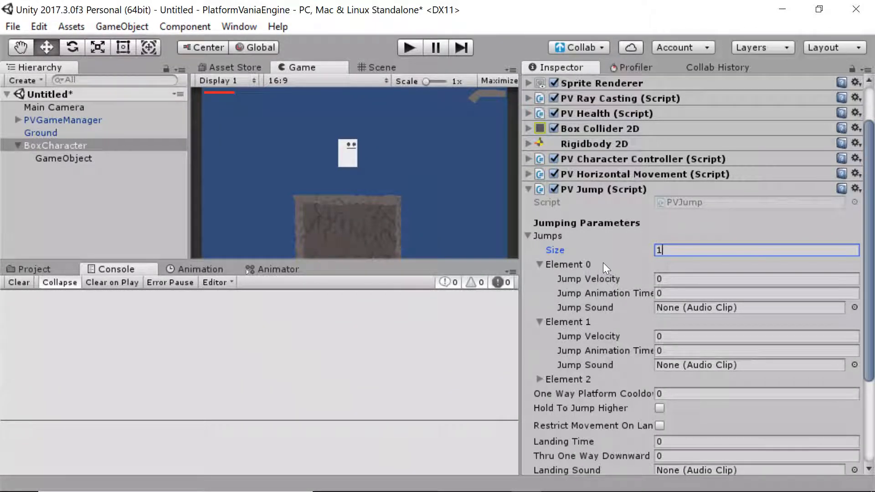
key(Return)
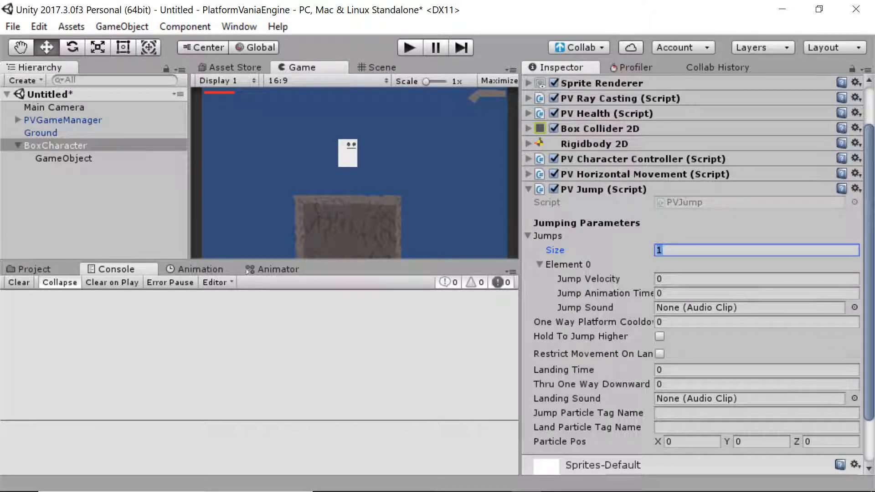
key(Tab)
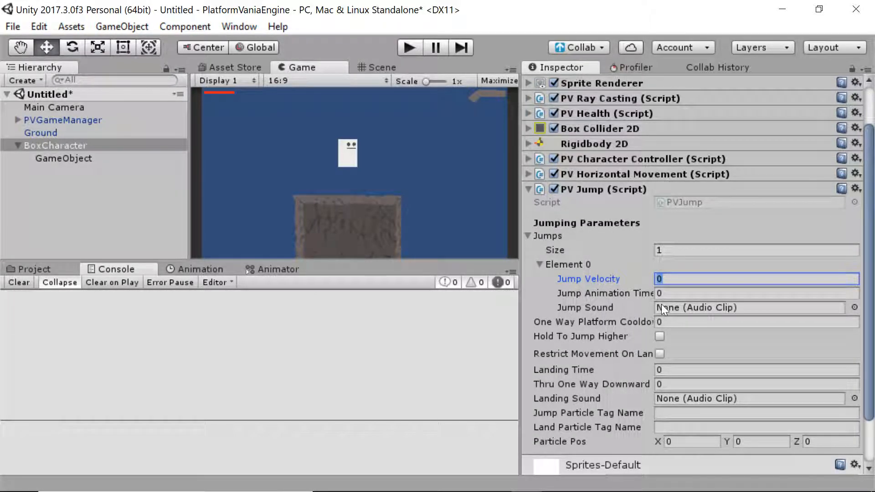
text(100)
key(Return)
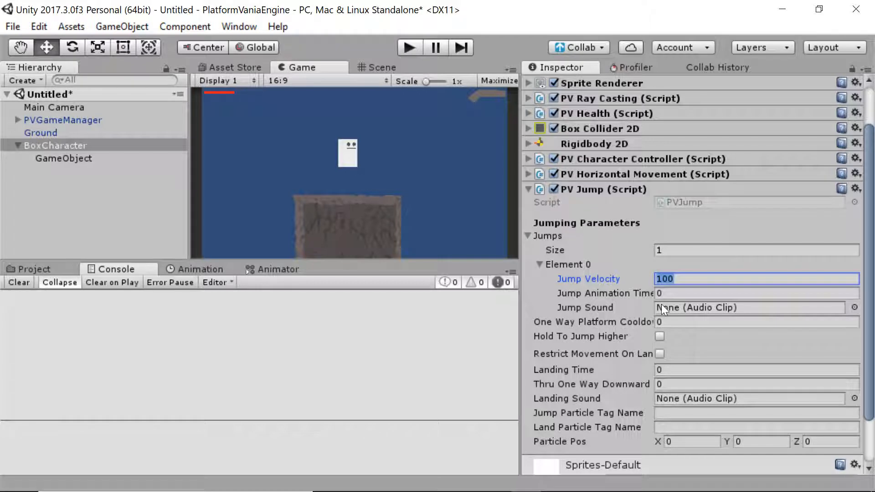
Run the scene, make BoxCharacter jump several times, and stop play mode.
click(412, 45)
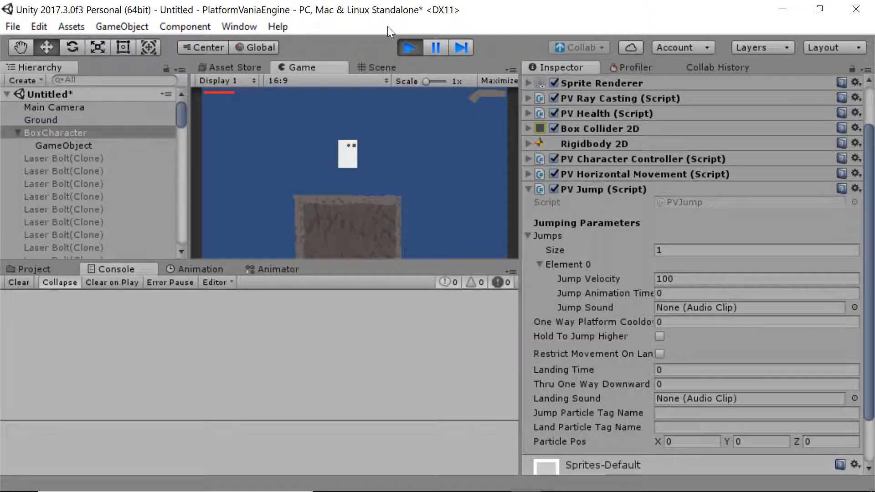
key(space)
key(space)
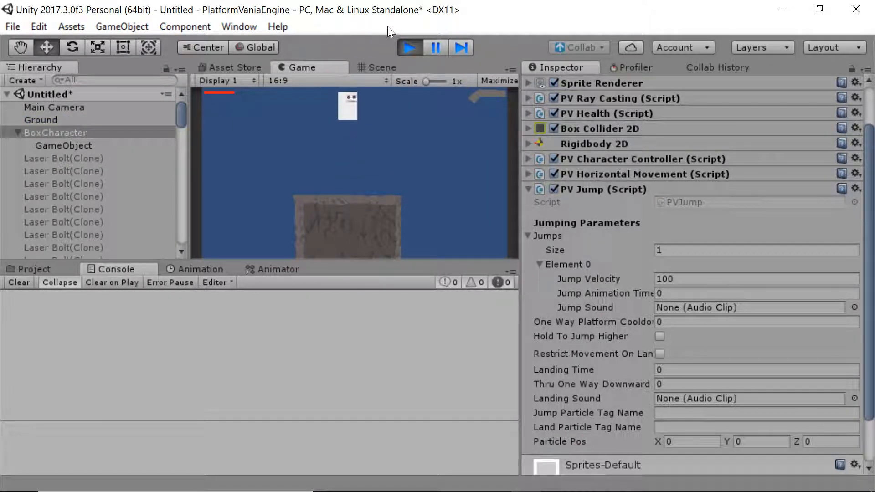
key(space)
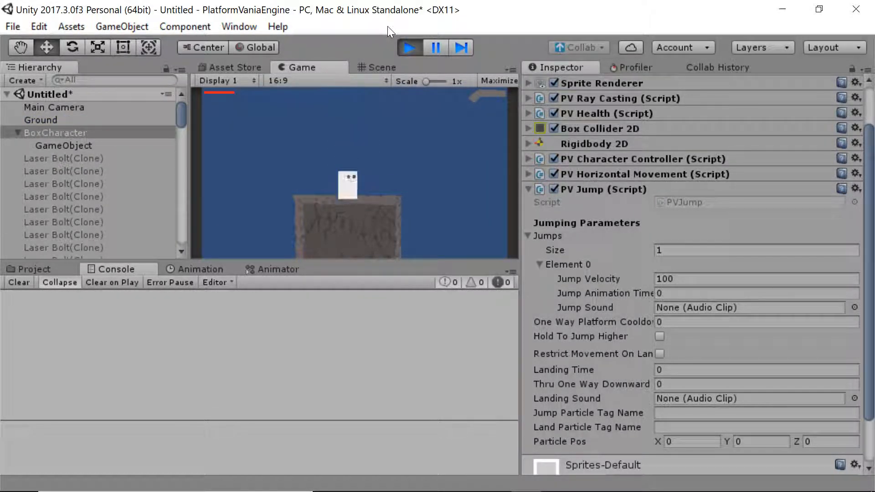
click(409, 47)
Assign the Jump 1 audio clip as Element 0's Jump Sound, and start play mode.
click(854, 307)
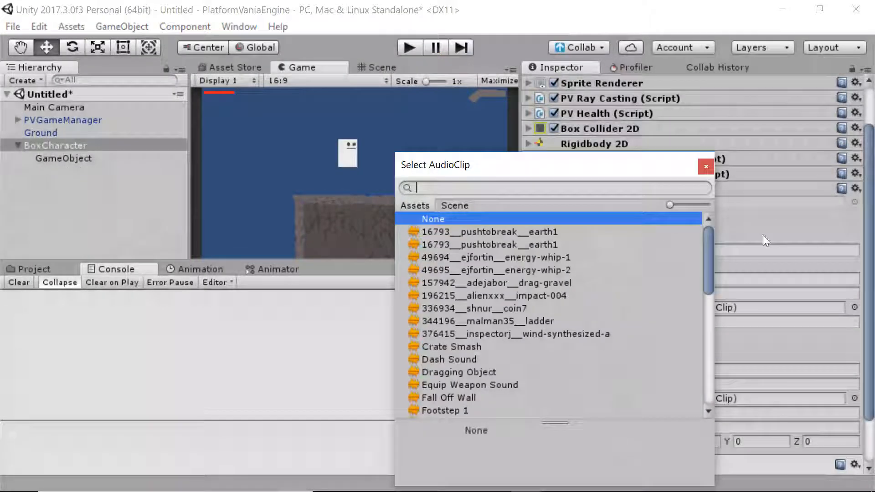
text(jump)
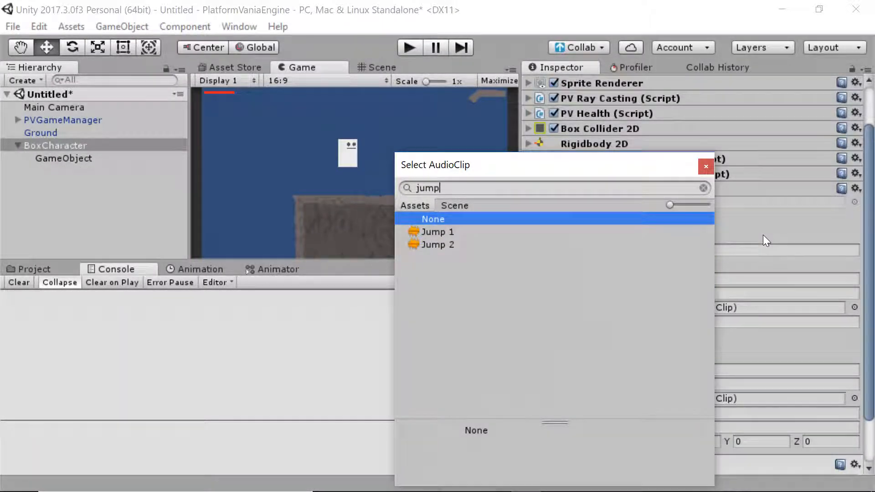
key(Down)
key(Return)
click(415, 47)
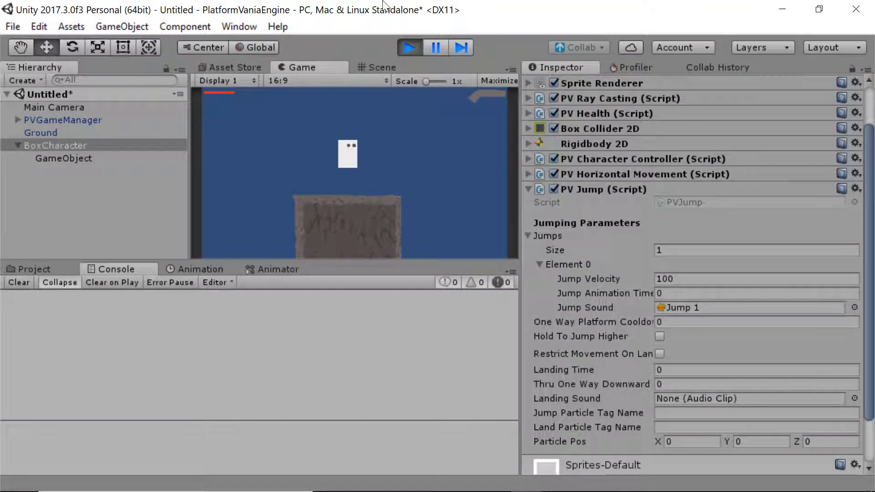
Make BoxCharacter jump several times to test the jump sound, and stop play mode.
key(space)
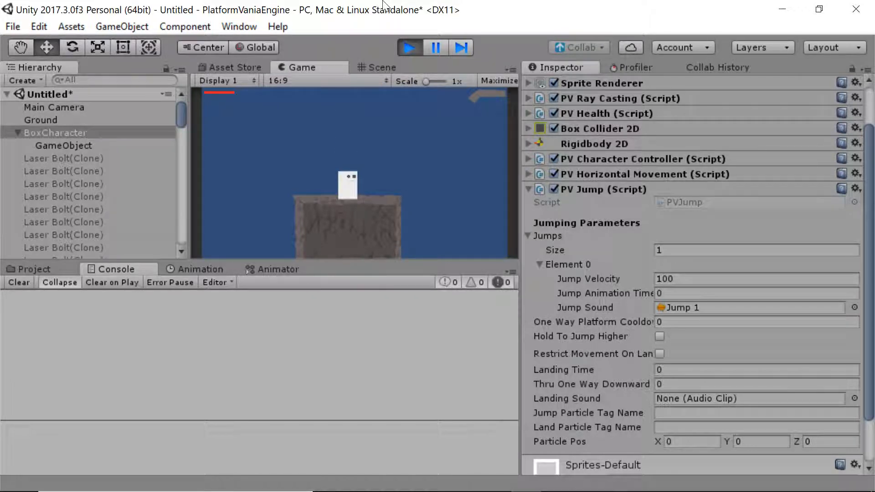
key(space)
key(space)
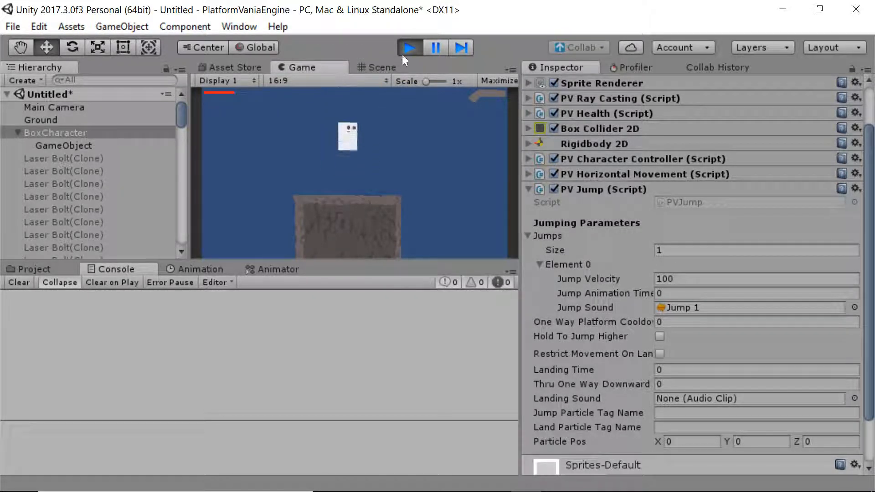
click(403, 51)
Set PV Jump's Jumps size to 3, check the settings of the added elements, and collapse all the elements.
click(683, 250)
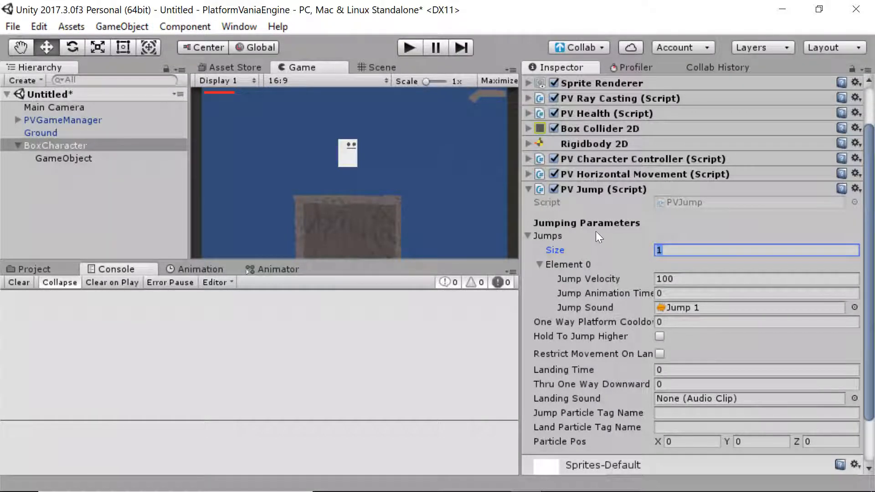
text(3)
key(Return)
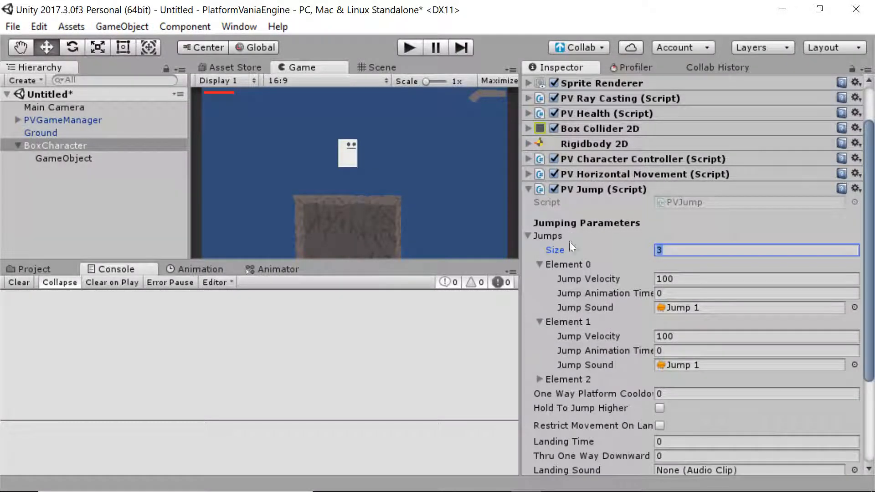
click(540, 264)
click(542, 278)
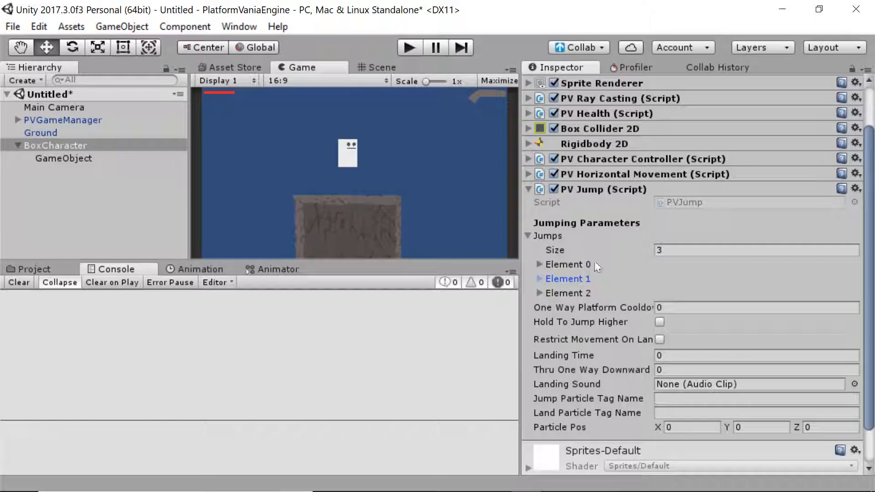
click(542, 279)
click(541, 282)
click(543, 282)
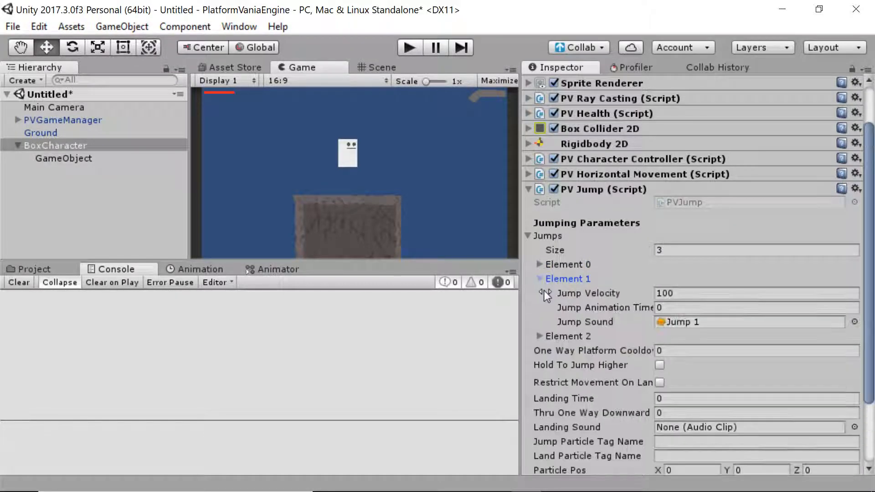
click(543, 283)
click(543, 292)
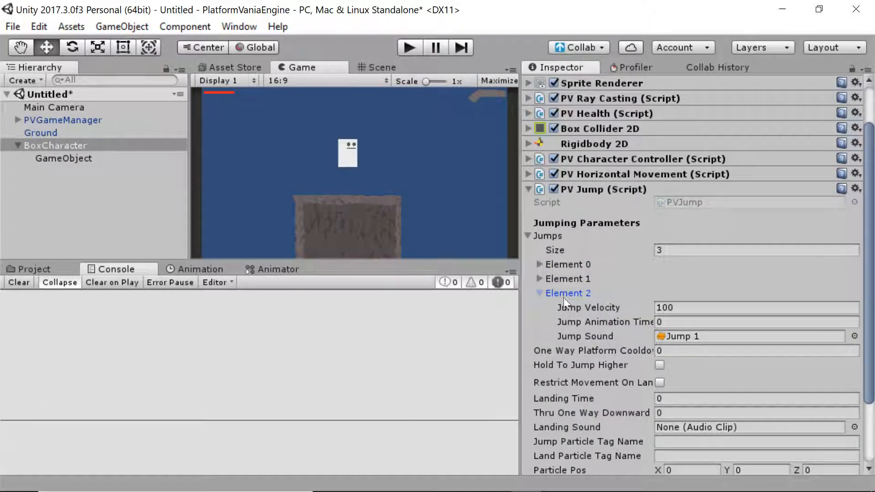
click(549, 293)
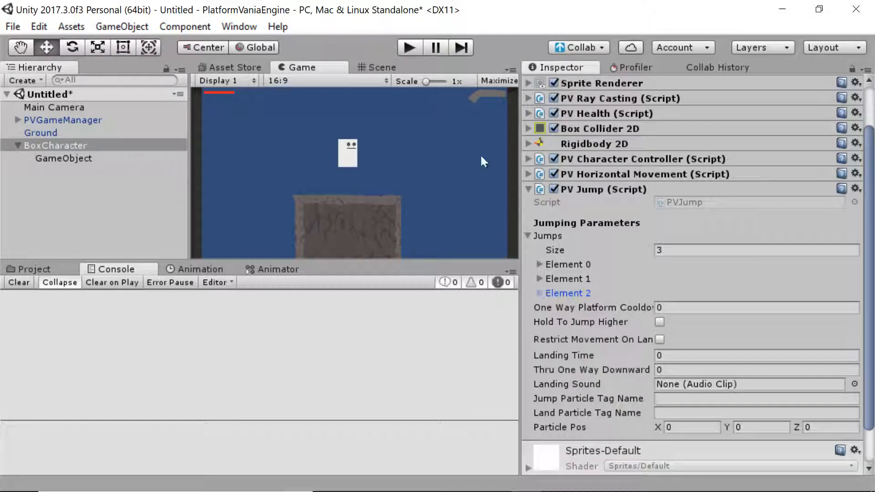
Run the scene, make BoxCharacter perform multiple jumps in mid-air, and stop play mode.
click(413, 47)
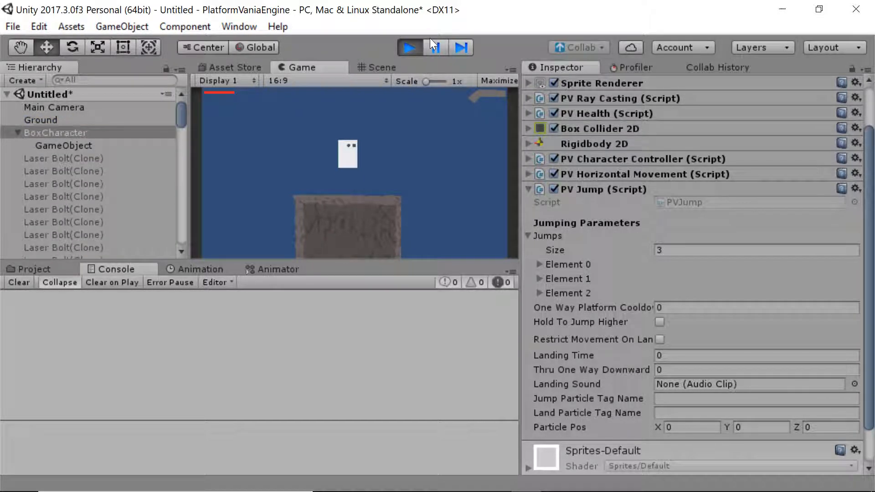
key(space)
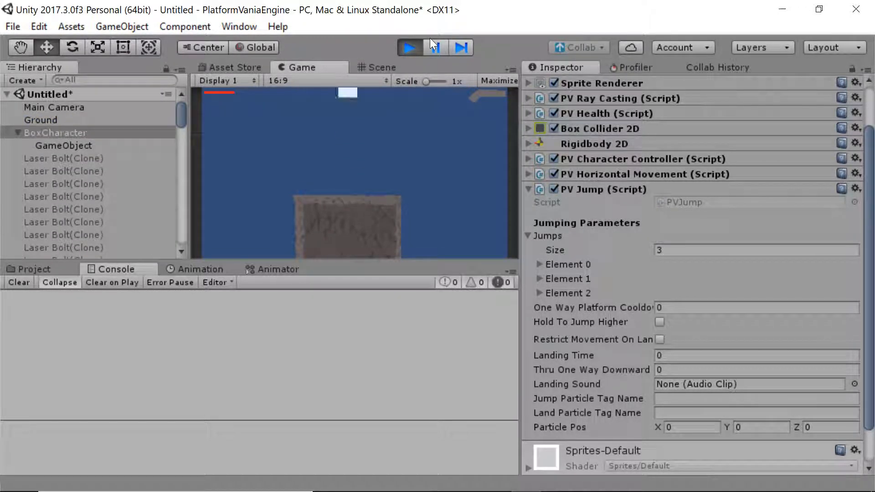
key(space)
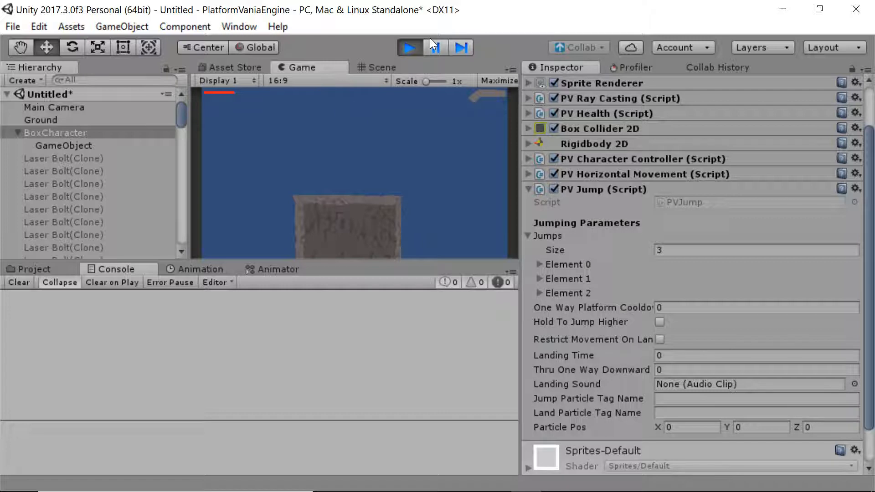
key(space)
key(space)
click(408, 48)
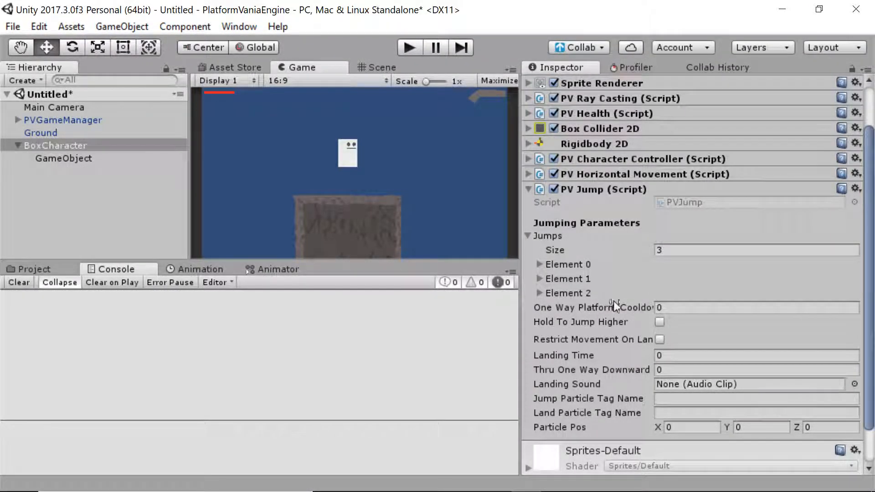
Widen the Inspector and set Jump Animation Time to 0.3 for Elements 0, 1 and 2 of PV Jump.
scroll(592, 309, down, 2)
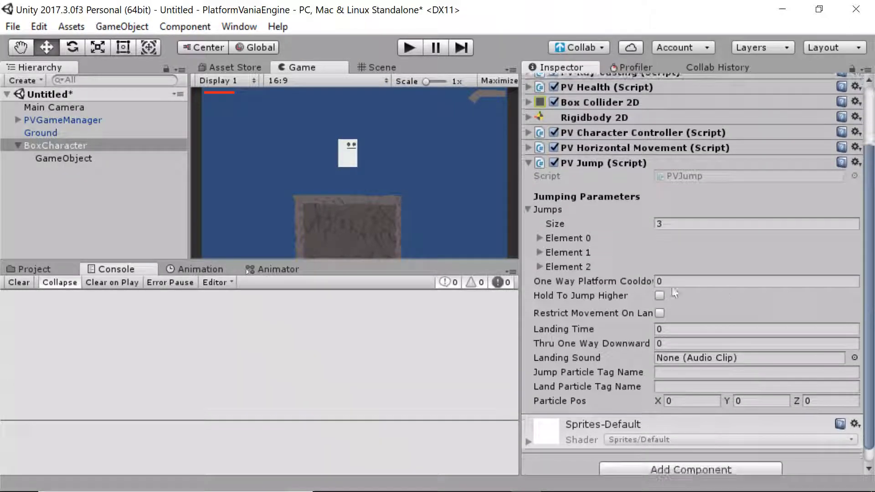
drag(515, 341, 486, 342)
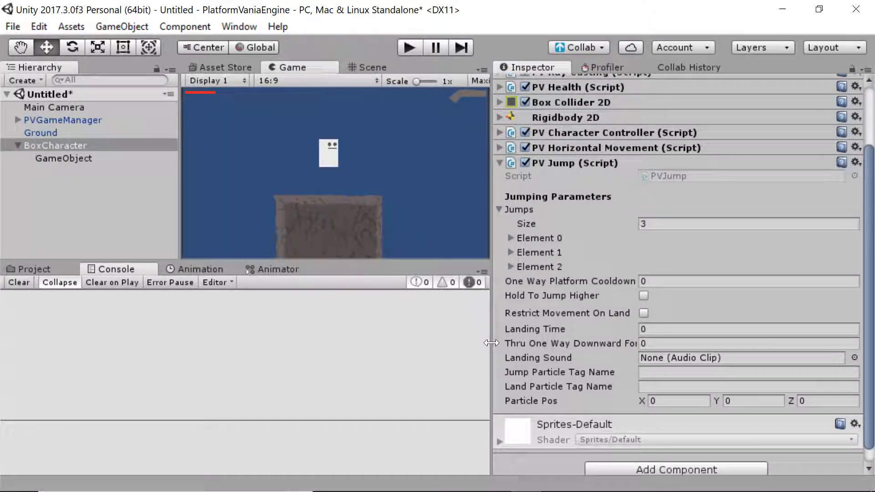
click(518, 240)
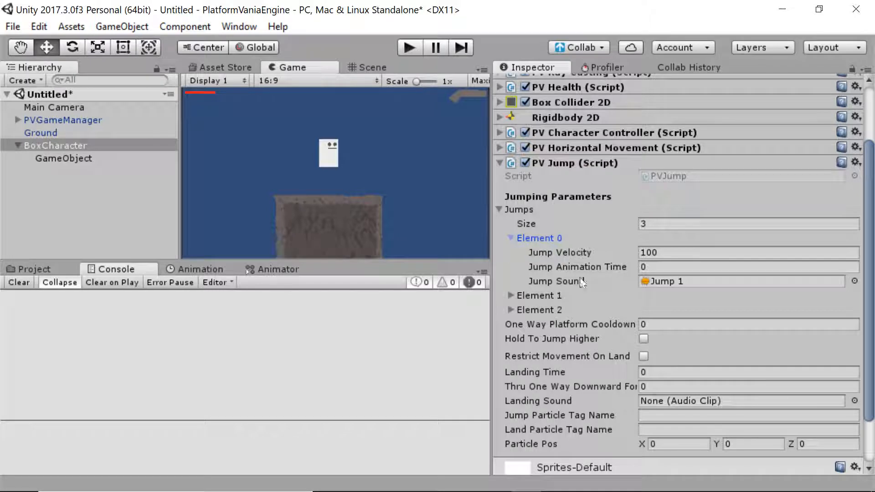
click(528, 296)
click(524, 354)
click(670, 267)
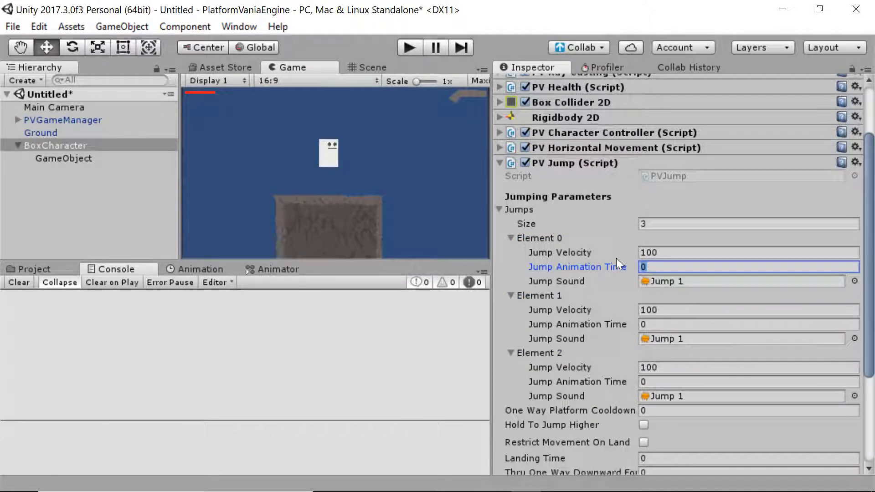
text(.3)
key(Return)
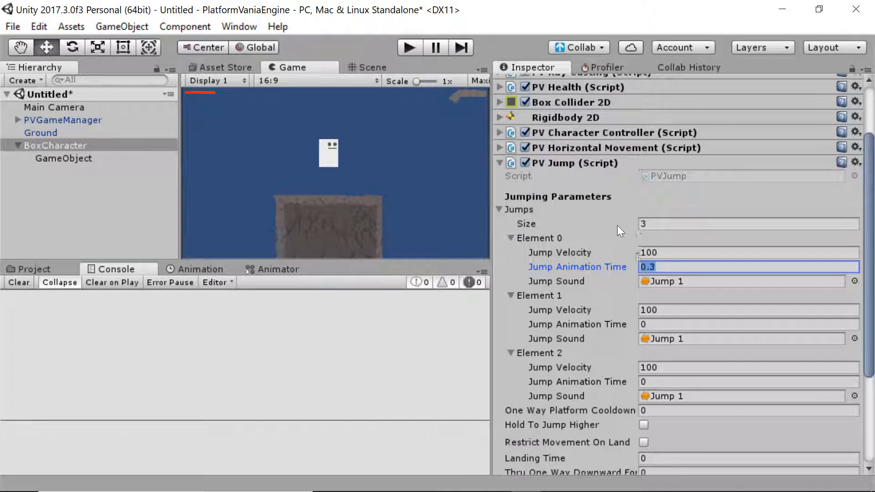
click(657, 320)
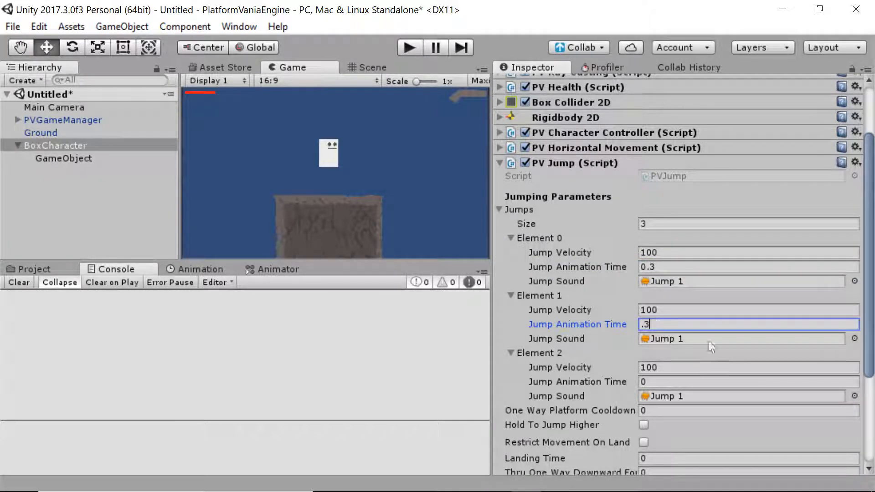
click(679, 382)
text(.3)
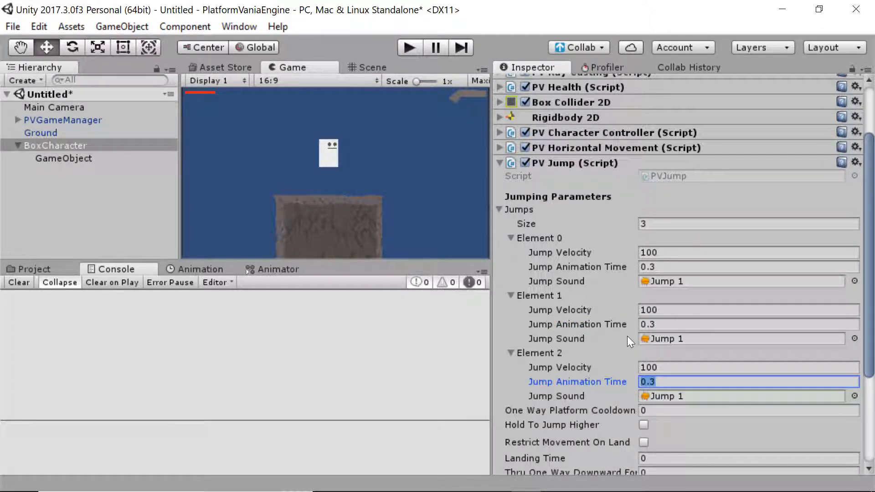
Run the scene, test BoxCharacter's consecutive jumps with the new animation times, and stop play mode.
click(409, 48)
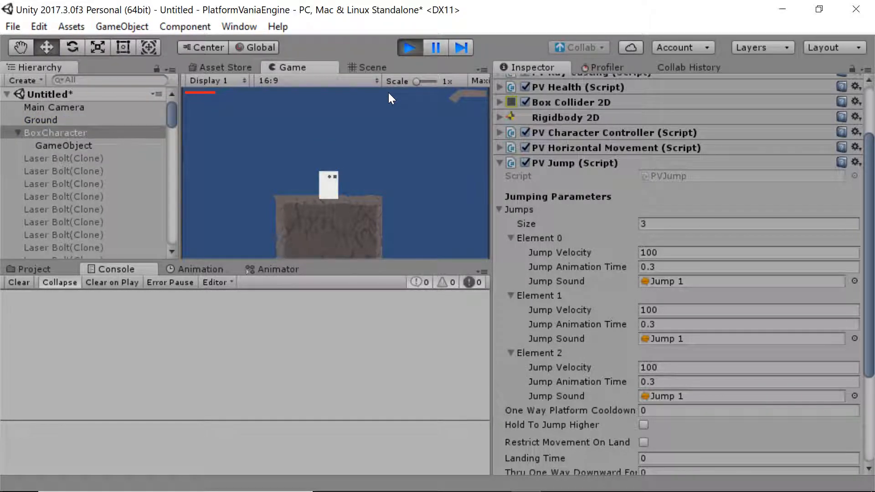
key(space)
key(space)
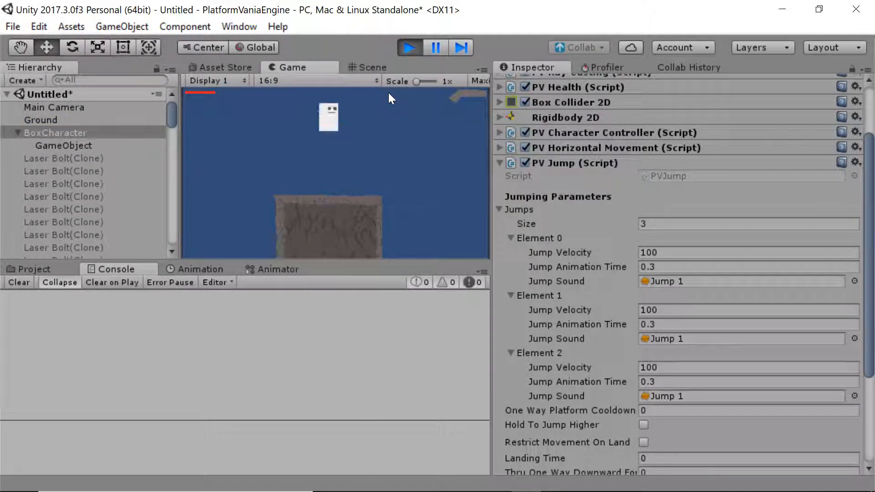
key(space)
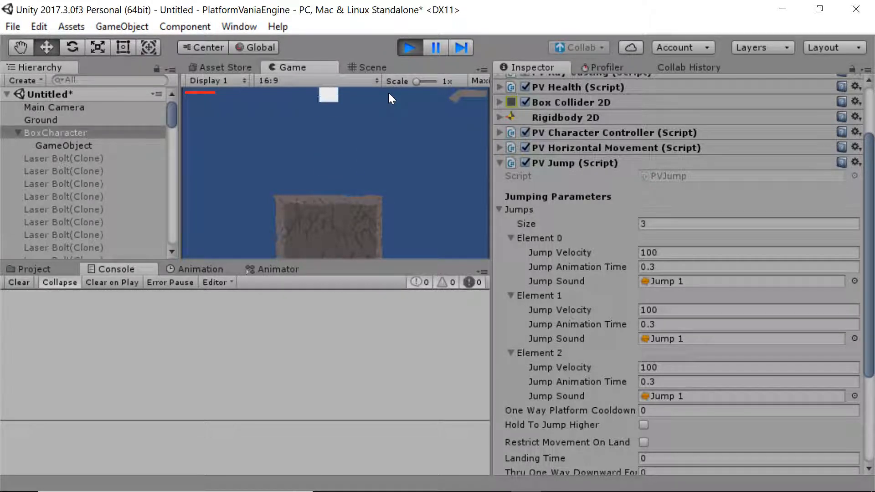
key(space)
key(space)
key(space)
click(404, 50)
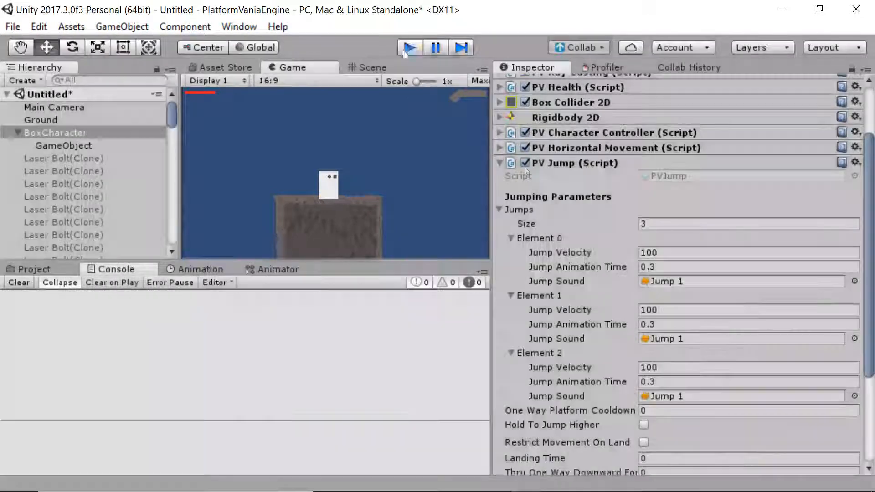
Collapse Elements 0, 1 and 2 in the PV Jump component's Jumps list.
click(565, 167)
click(568, 239)
click(526, 314)
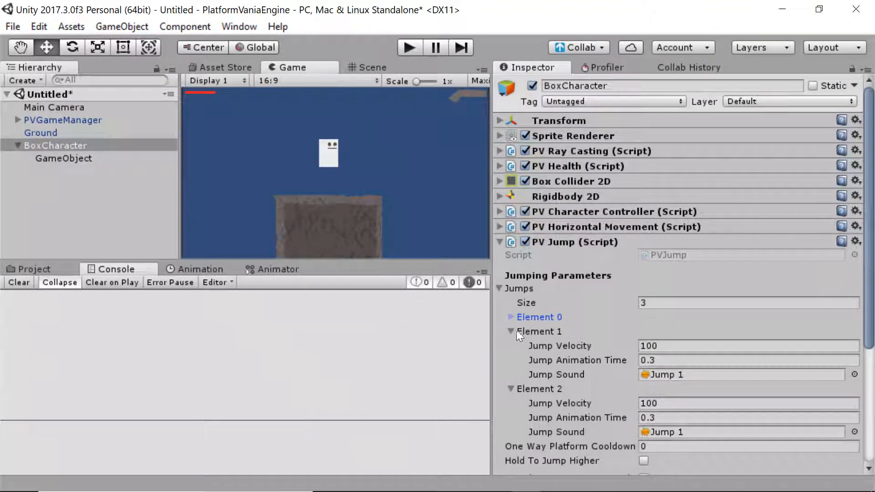
click(511, 331)
click(510, 346)
scroll(592, 318, down, 4)
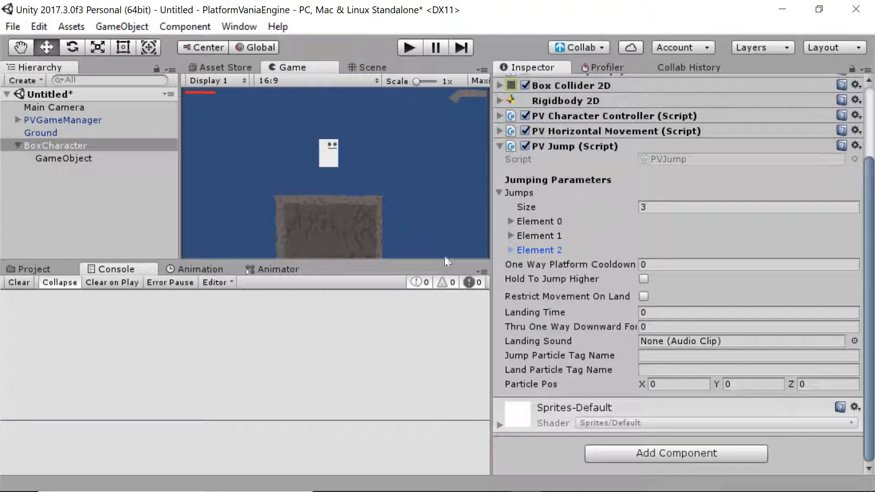
click(574, 146)
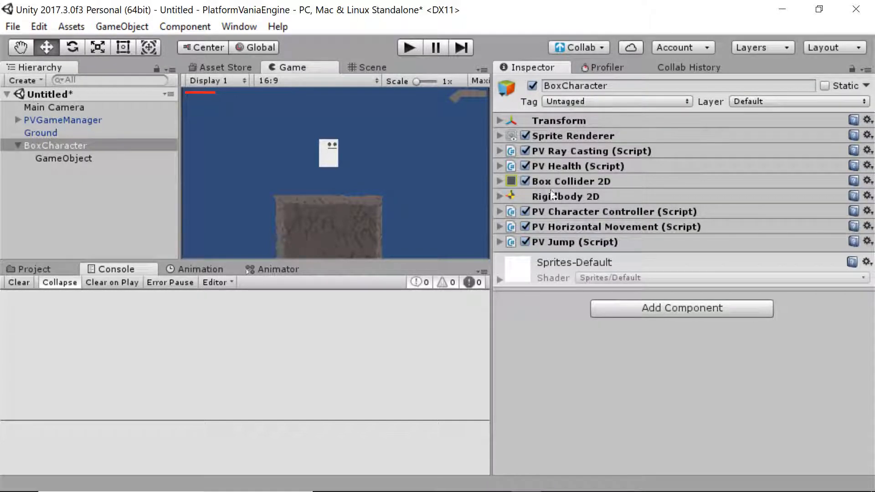
click(665, 306)
click(655, 357)
click(610, 245)
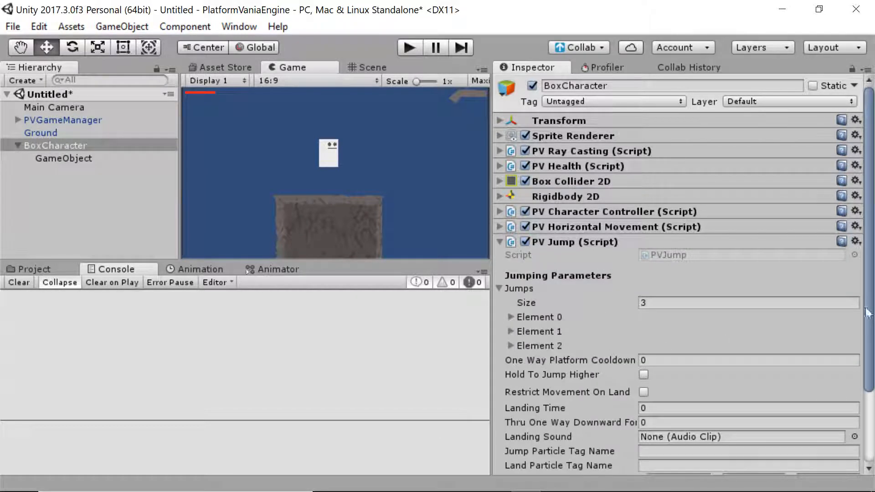
Add a PV Dash component to BoxCharacter and expand its setup parameters.
scroll(565, 285, down, 3)
scroll(832, 269, down, 2)
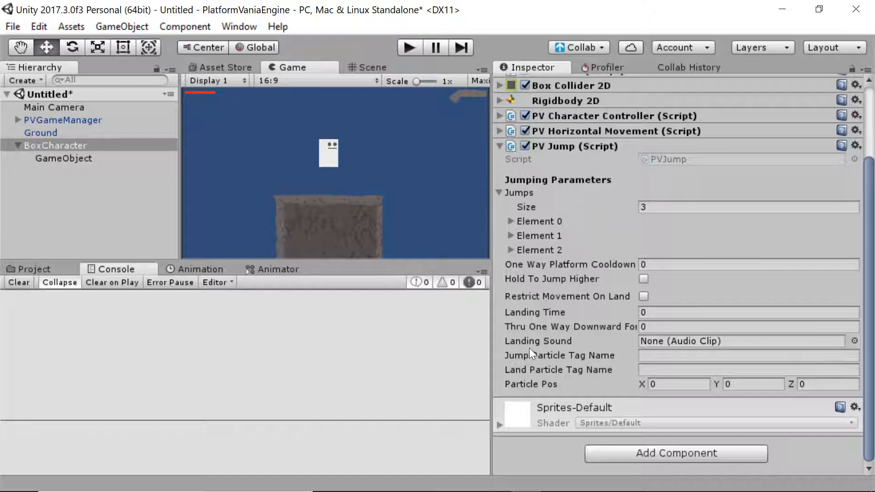
click(634, 452)
text(pvdas)
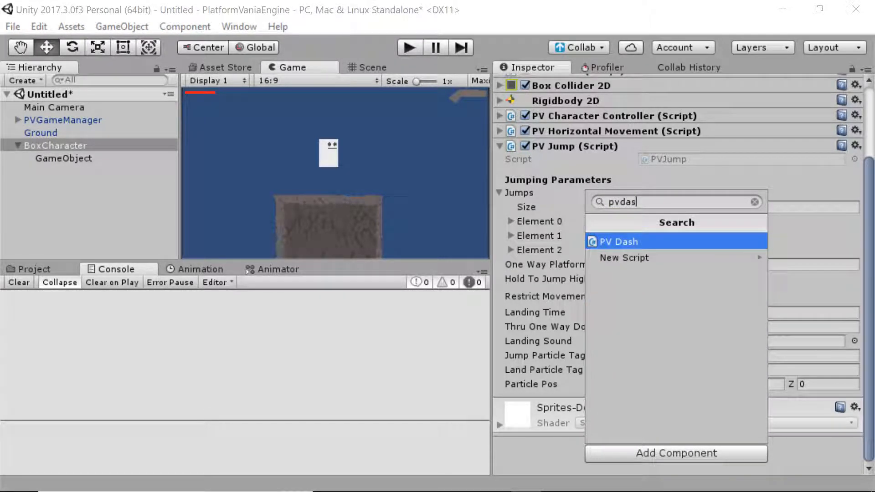
key(Return)
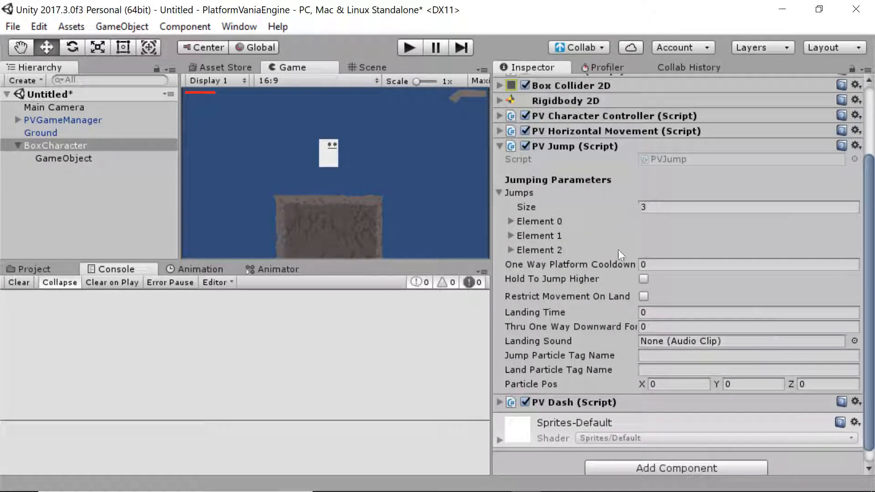
click(581, 402)
scroll(582, 398, down, 3)
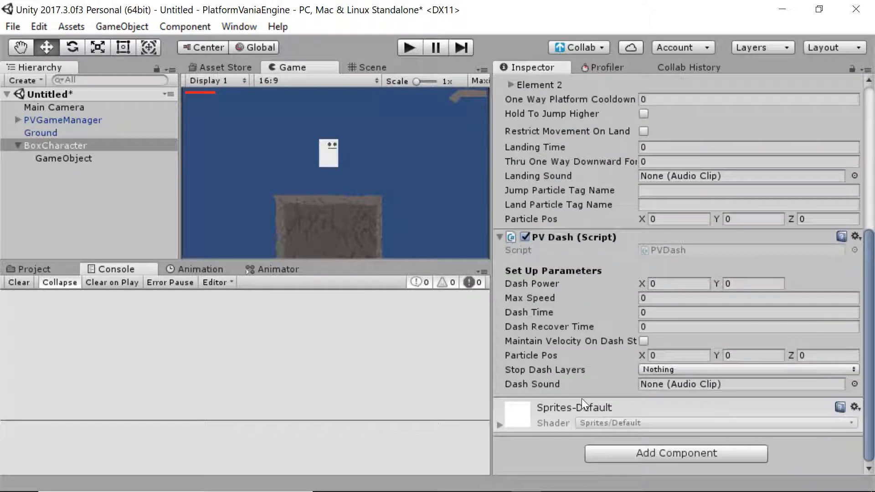
Collapse the PV Dash and PV Jump components on BoxCharacter.
click(614, 460)
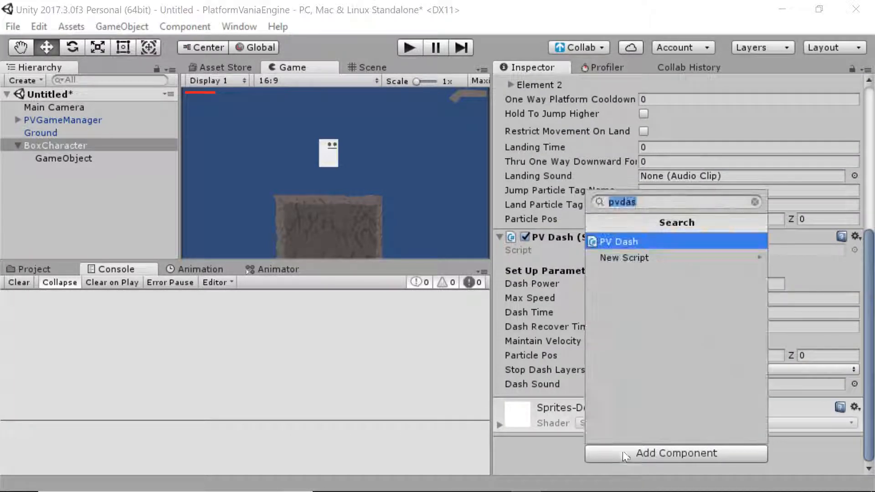
click(571, 239)
click(570, 236)
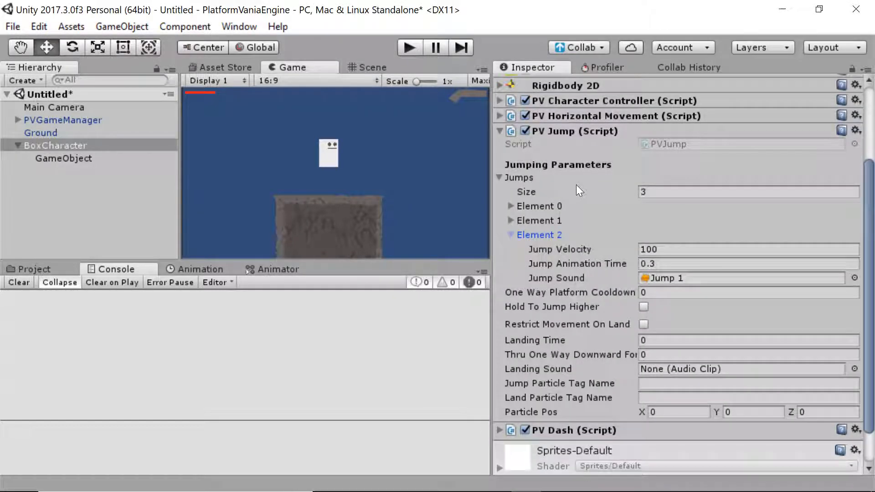
click(538, 236)
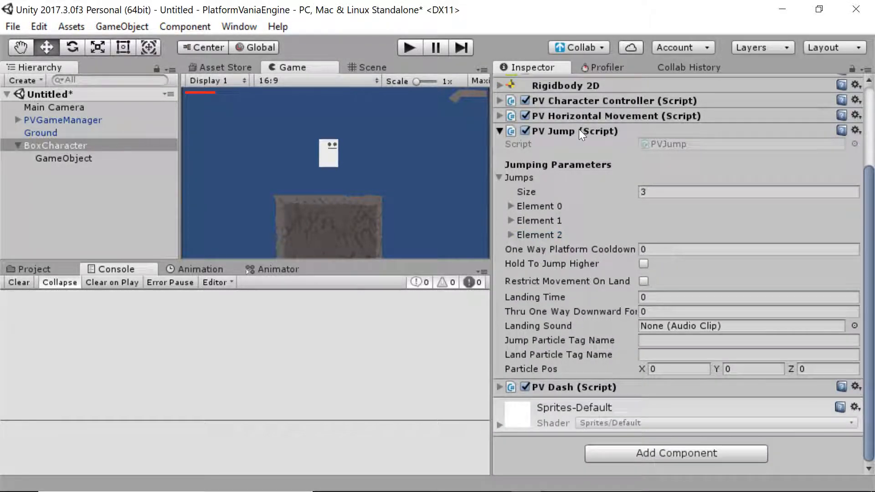
click(579, 130)
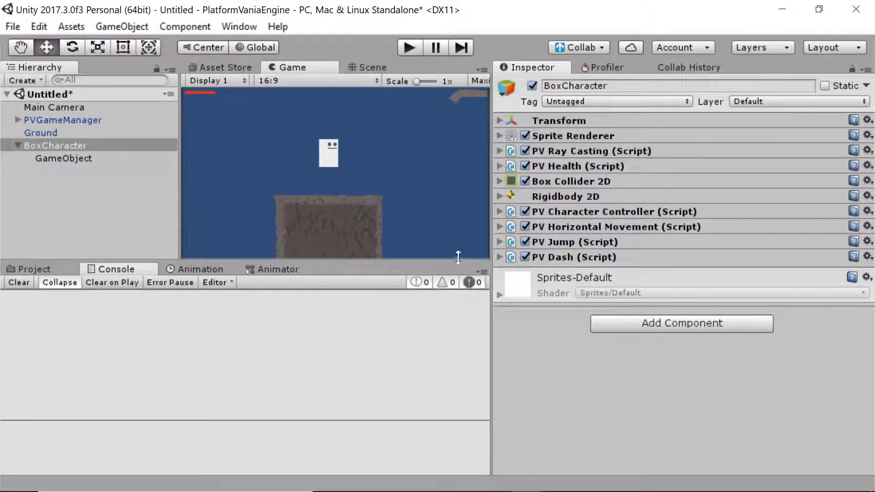
Enlarge the Game view by shrinking the Inspector, Console and Hierarchy areas.
drag(491, 254, 604, 327)
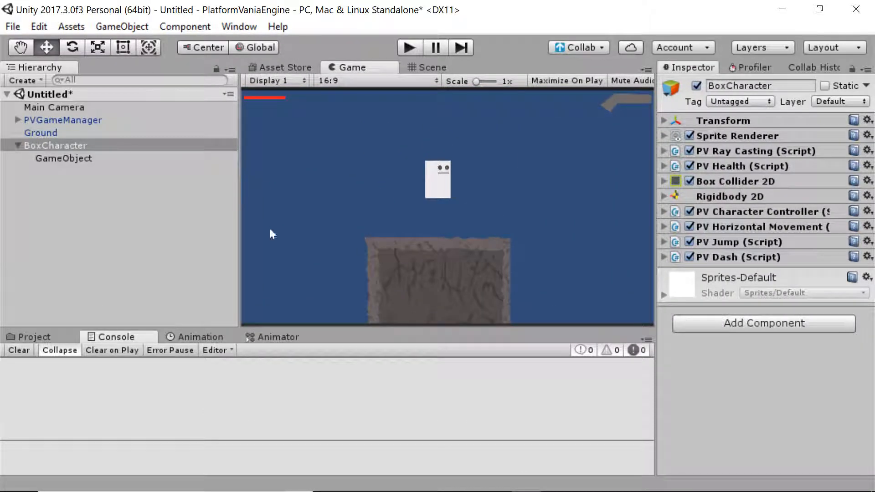
drag(239, 215, 188, 208)
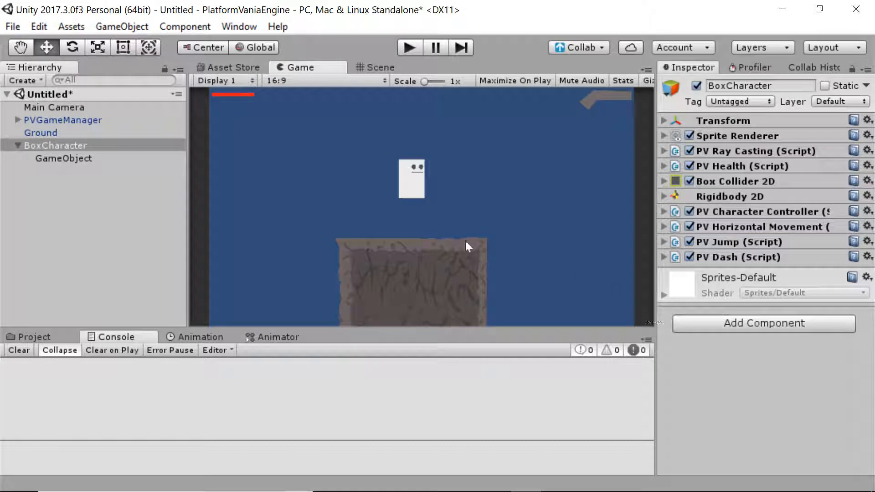
mouse_move(608, 490)
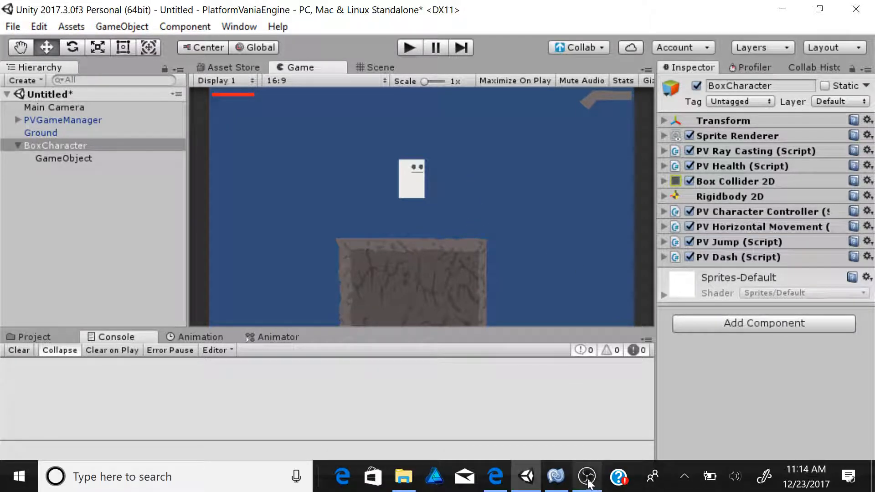